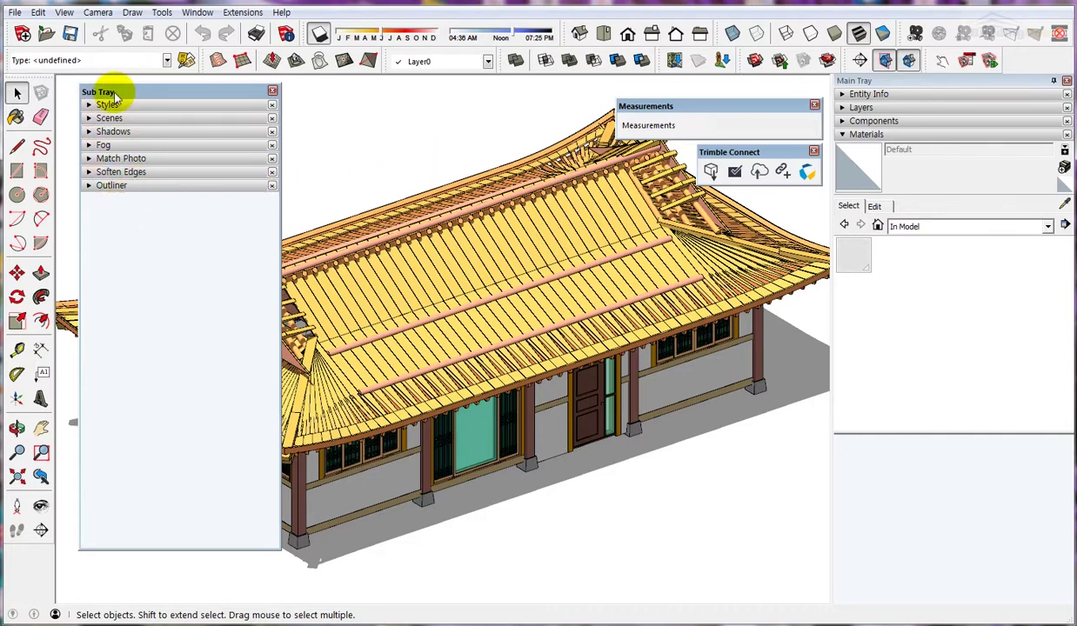
Expand the Outliner panel in the tray to show the model tree.
{"action": "left_click", "coordinate": [197, 13]}
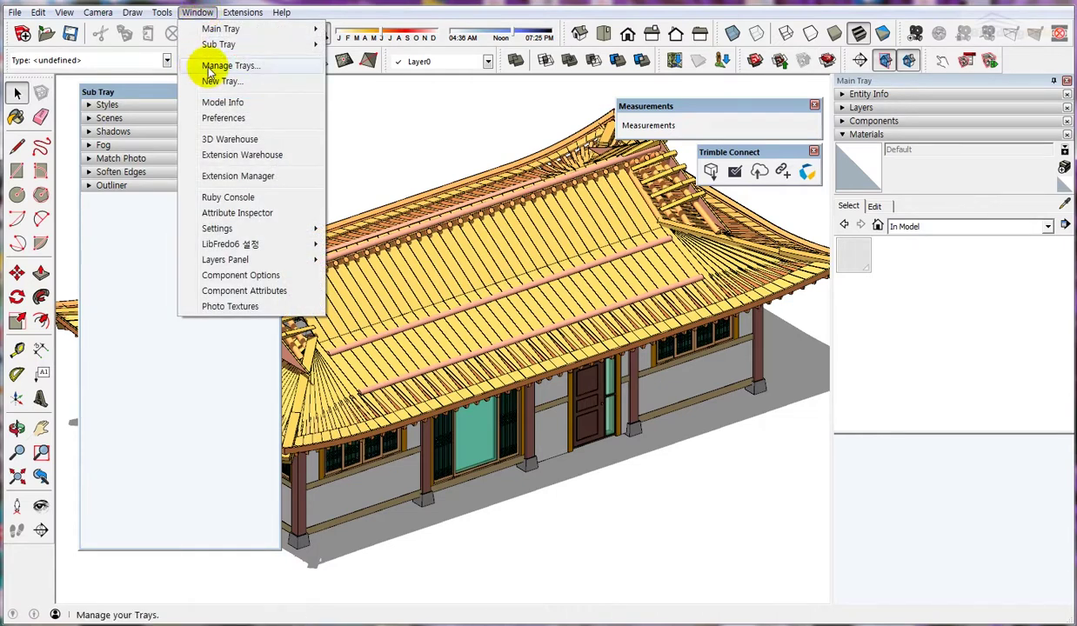
{"action": "mouse_move", "coordinate": [219, 45]}
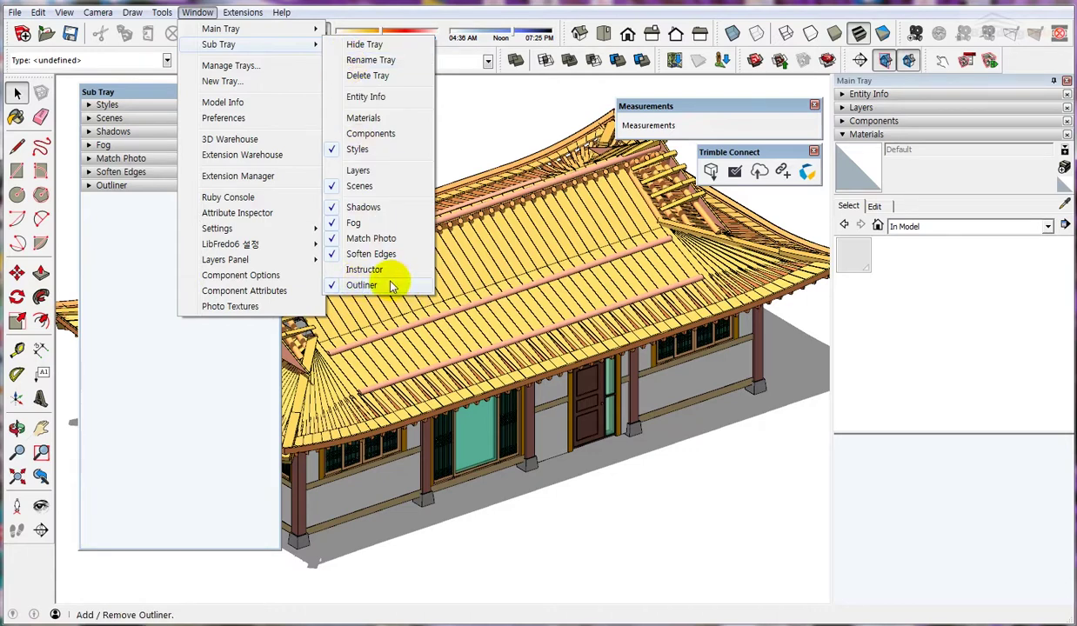
{"action": "left_click", "coordinate": [461, 120]}
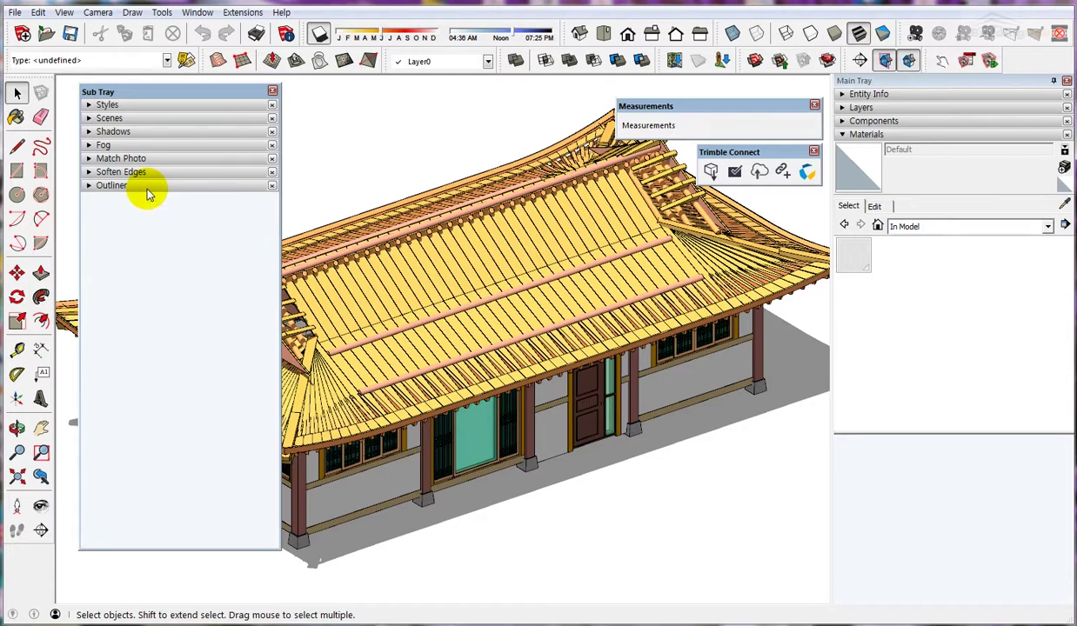
{"action": "left_click", "coordinate": [148, 191]}
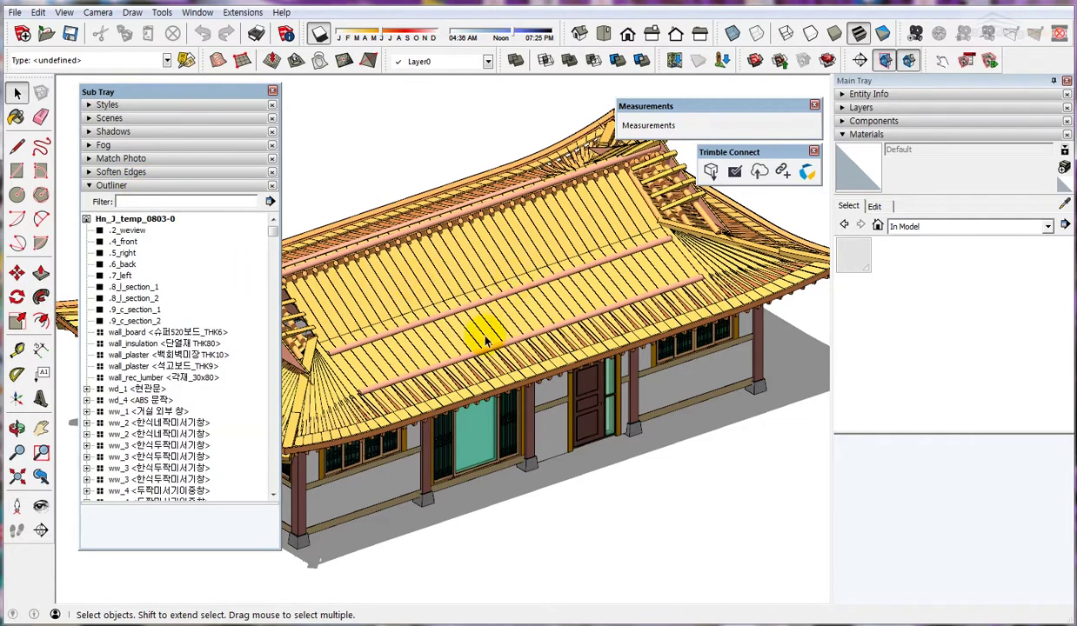
Zoom toward the roof's hip corner and select the wd_1 entrance door component.
{"action": "middle_click_drag", "start_coordinate": [481, 330], "coordinate": [605, 305]}
{"action": "scroll", "coordinate": [384, 343], "scroll_direction": "up", "scroll_amount": 3}
{"action": "scroll", "coordinate": [403, 344], "scroll_direction": "up", "scroll_amount": 2}
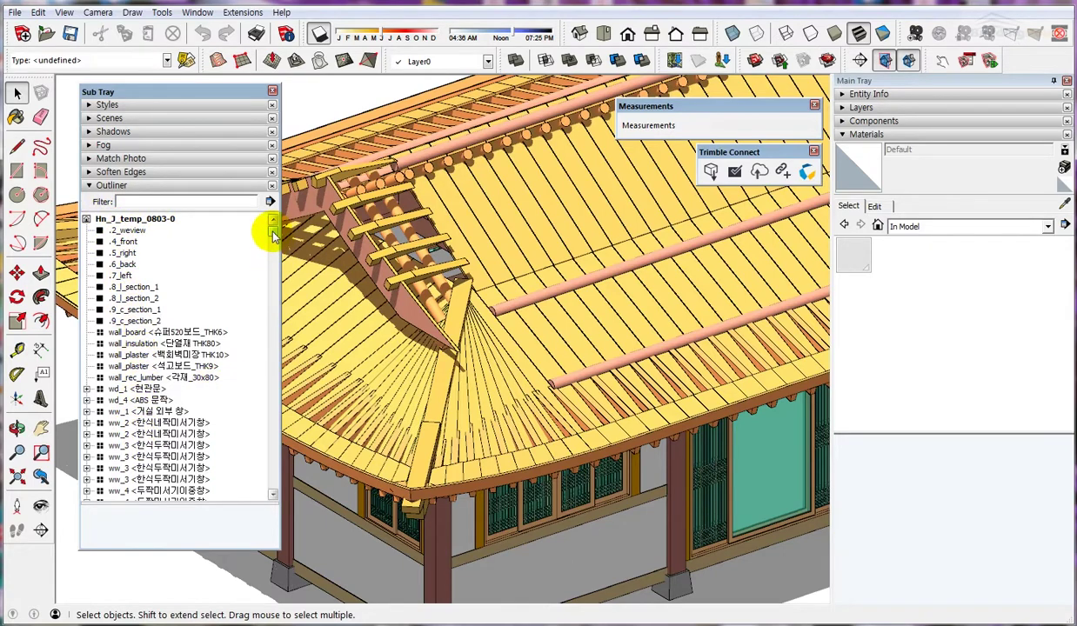
{"action": "mouse_move", "coordinate": [272, 231]}
{"action": "left_mouse_down"}
{"action": "mouse_move", "coordinate": [272, 451]}
{"action": "mouse_move", "coordinate": [269, 208]}
{"action": "left_mouse_up"}
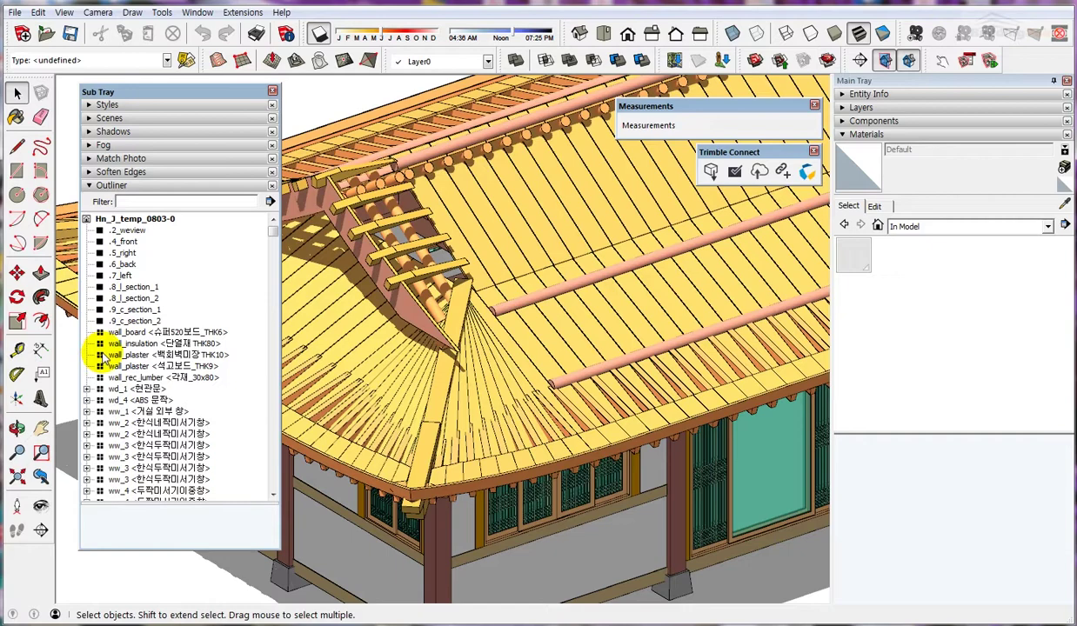
{"action": "left_click", "coordinate": [121, 389]}
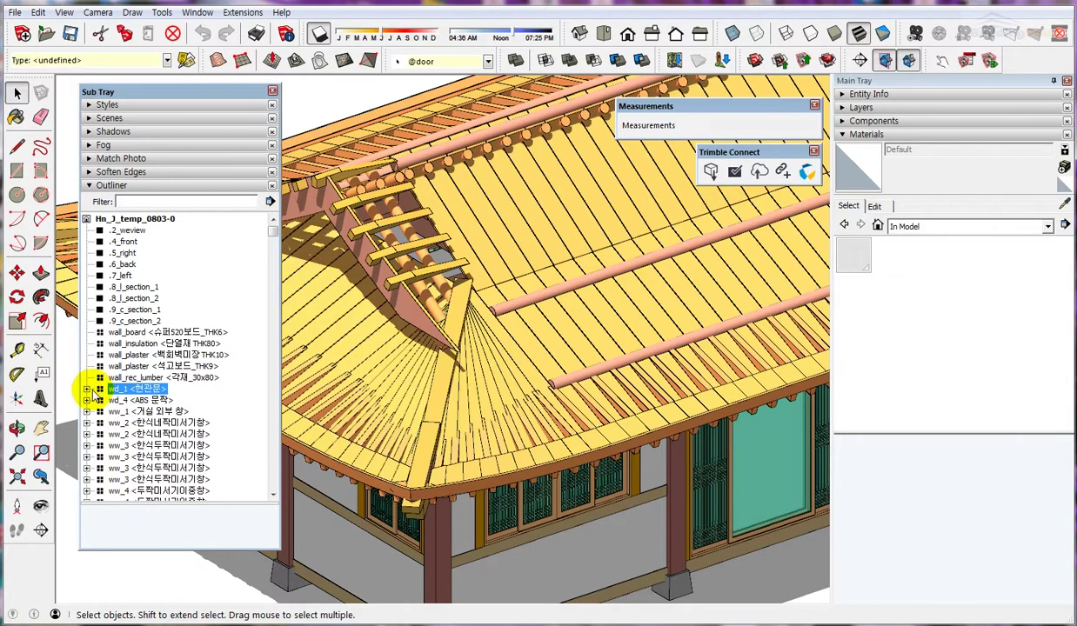
Expand wd_1 and select its door_glass, door_hand, door_m and door_frame parts, then wd_1 again.
{"action": "left_click", "coordinate": [87, 388]}
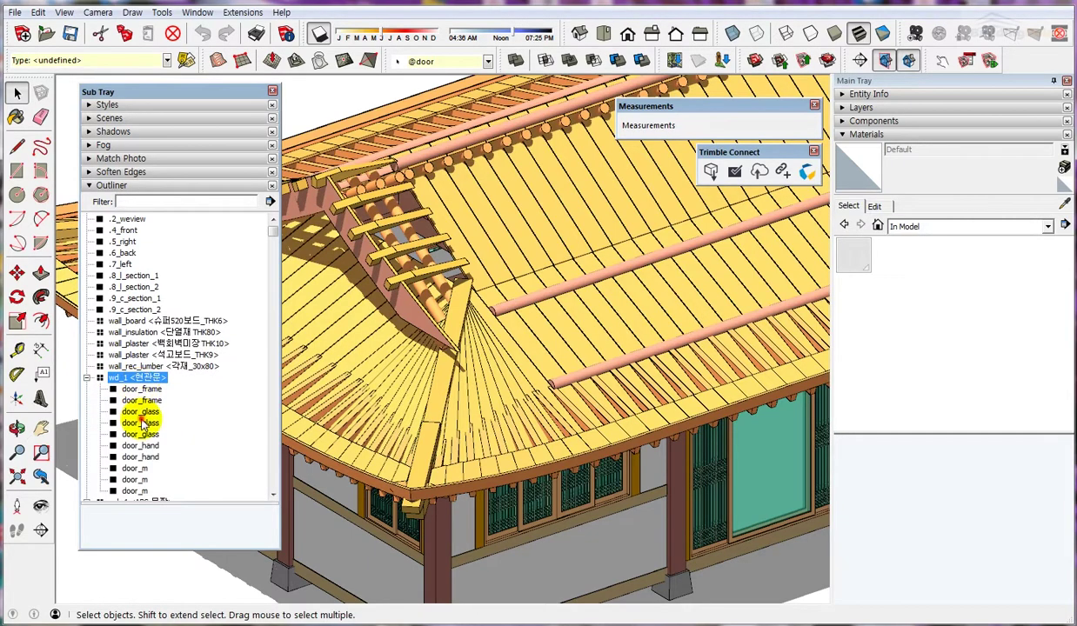
{"action": "double_click", "coordinate": [130, 423]}
{"action": "scroll", "coordinate": [172, 407], "scroll_direction": "down", "scroll_amount": 1}
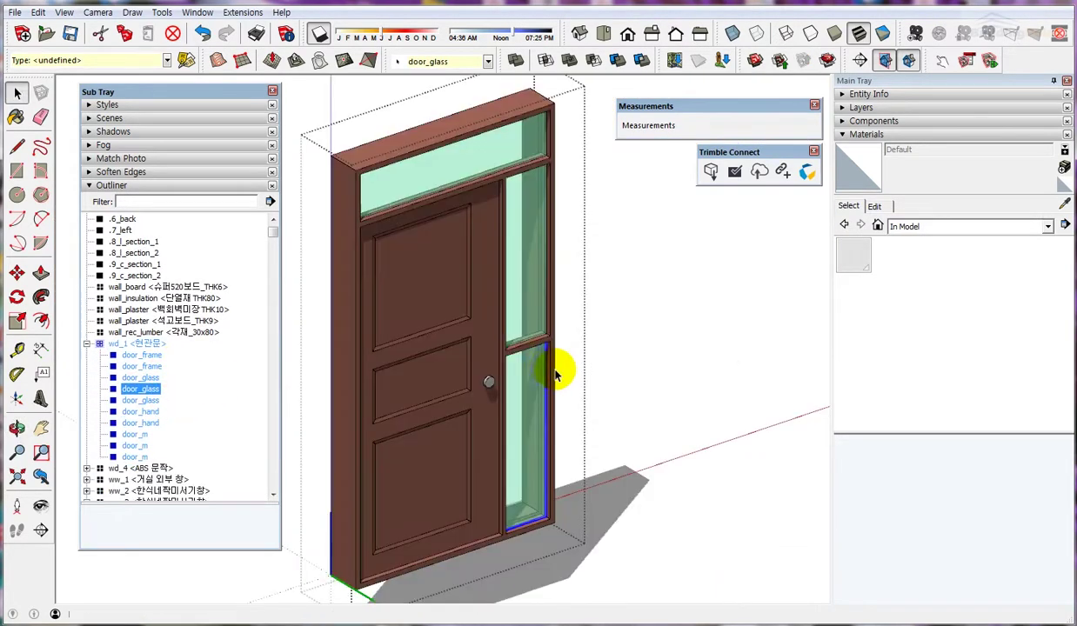
{"action": "left_click", "coordinate": [135, 423]}
{"action": "left_click", "coordinate": [135, 434]}
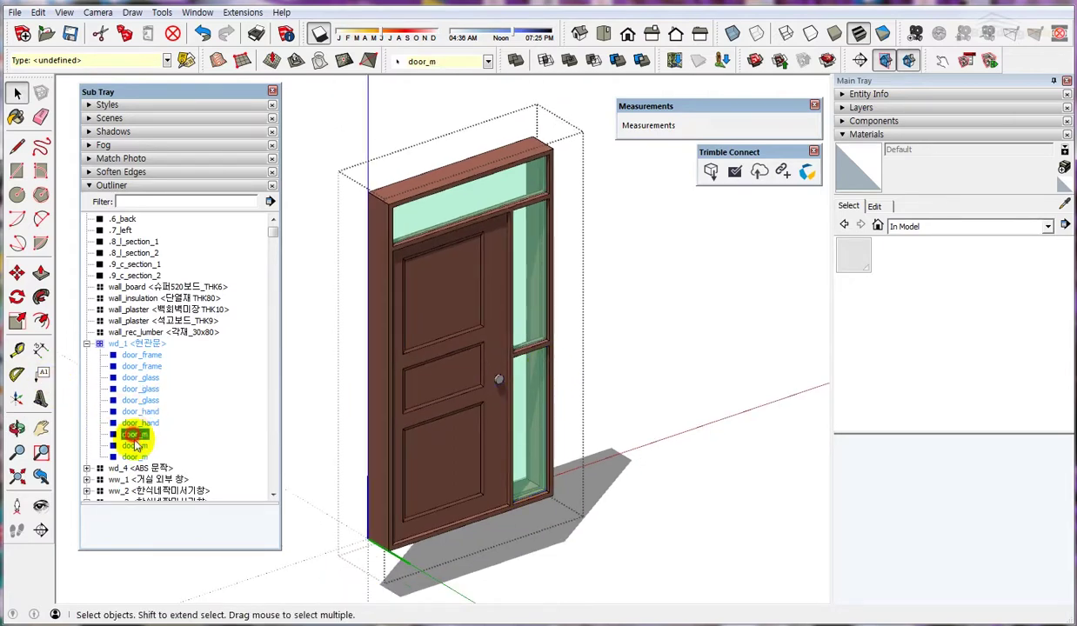
{"action": "left_click", "coordinate": [141, 355]}
{"action": "left_click", "coordinate": [140, 366]}
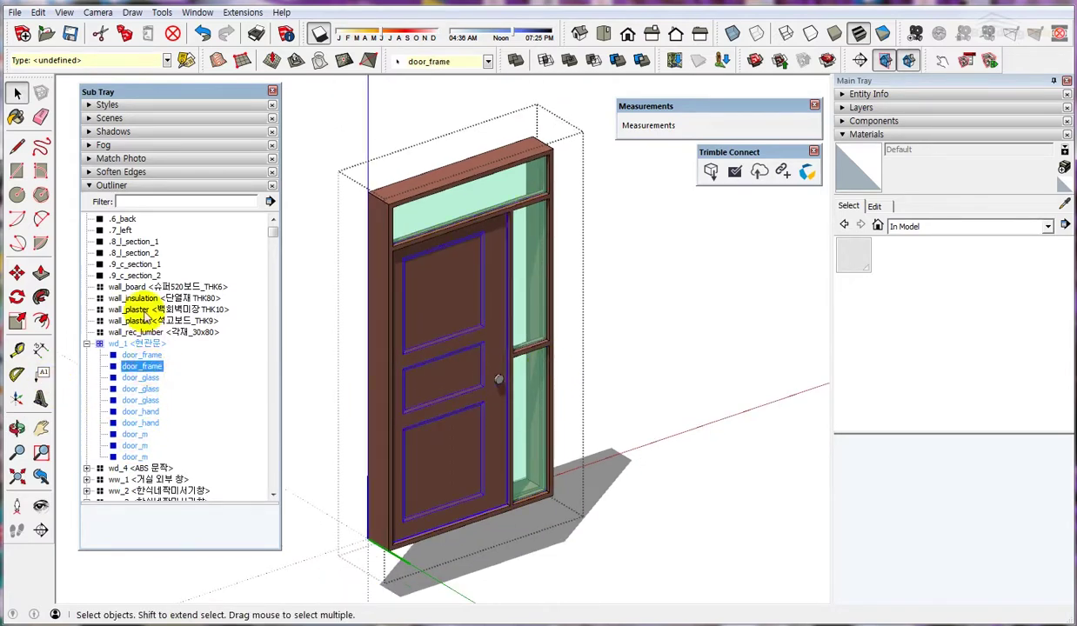
{"action": "left_click", "coordinate": [139, 344]}
Orbit closer to the front door and bring up the door component's context menu.
{"action": "middle_click_drag", "start_coordinate": [421, 234], "coordinate": [541, 371]}
{"action": "right_click", "coordinate": [150, 345]}
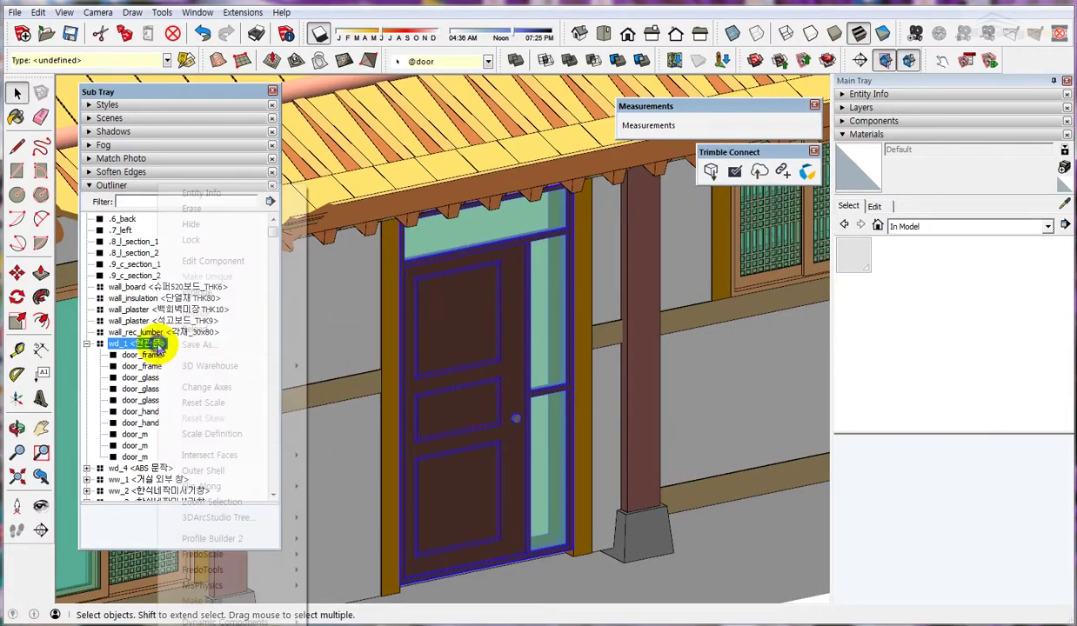
{"action": "right_click", "coordinate": [492, 281]}
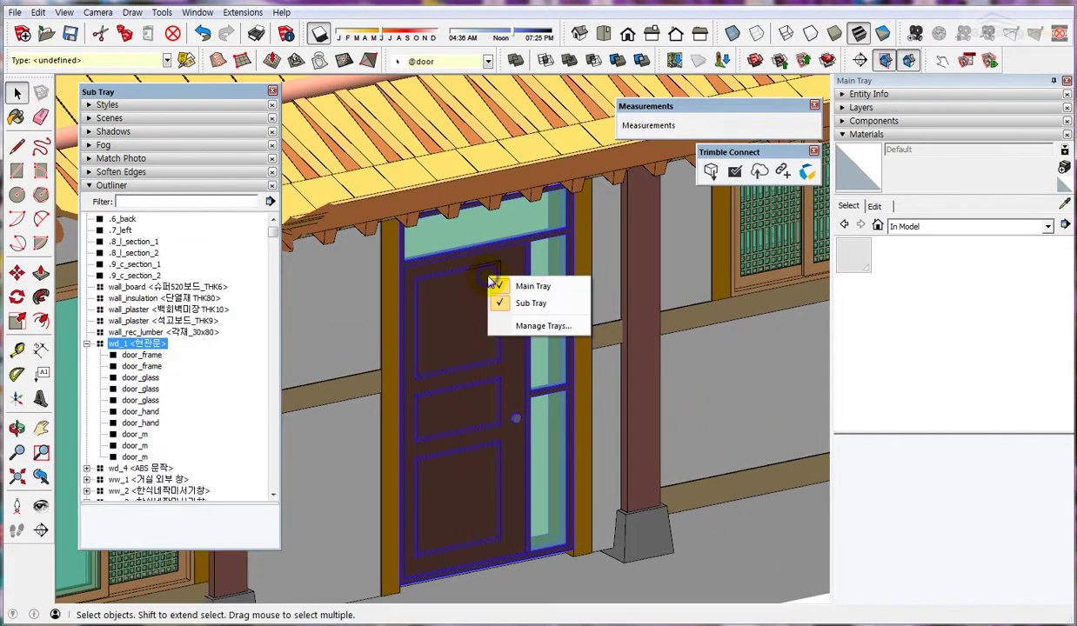
{"action": "right_click", "coordinate": [457, 296]}
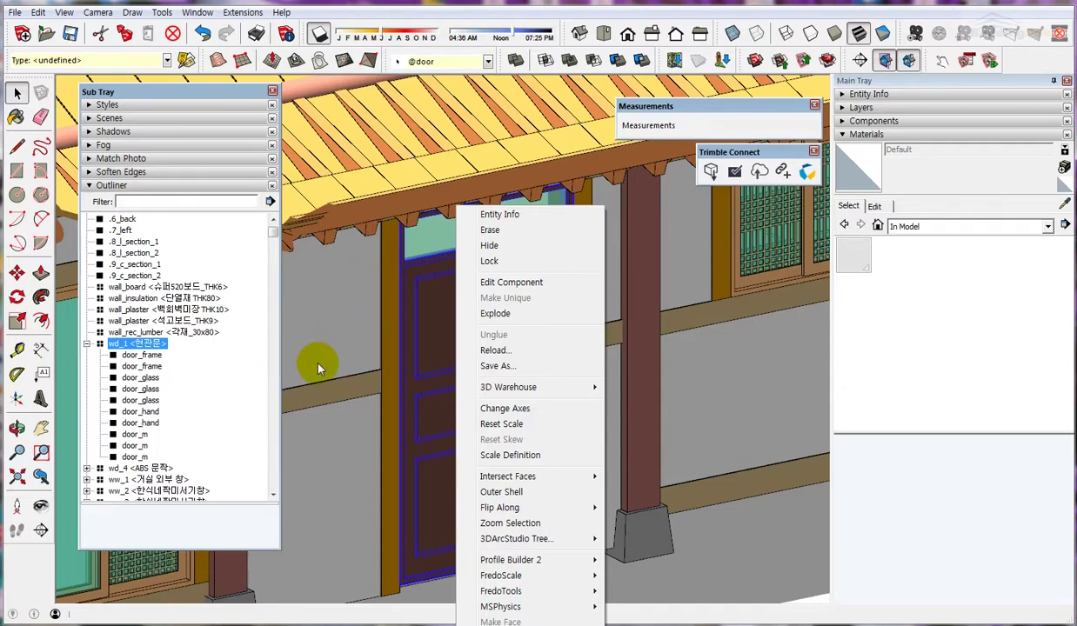
Select the wall_insulation component, then a roof rafter and a roof board.
{"action": "left_click", "coordinate": [347, 306]}
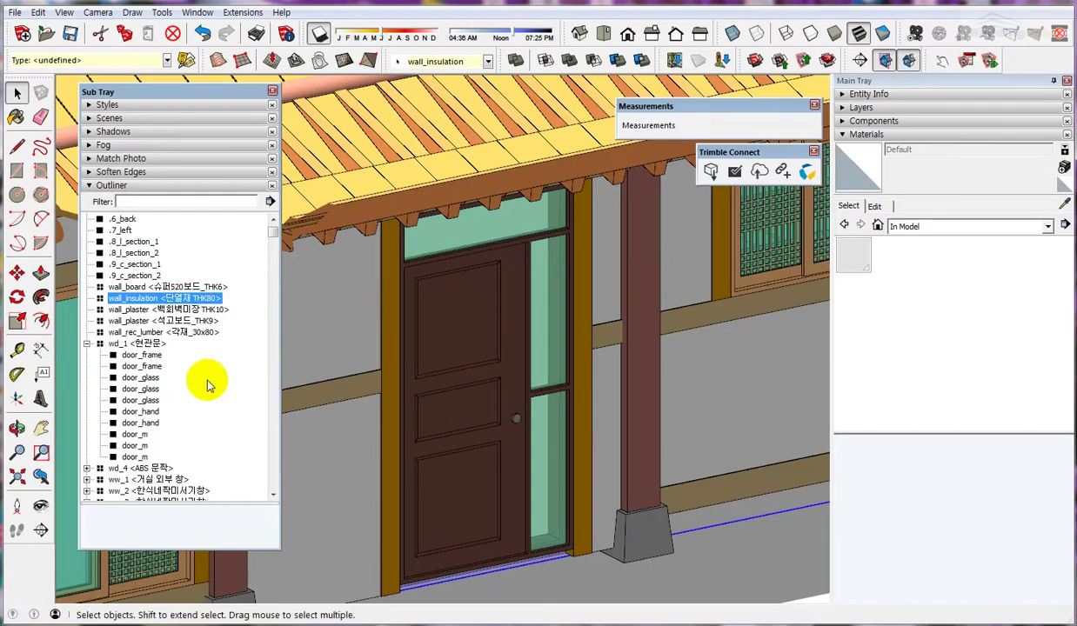
{"action": "scroll", "coordinate": [527, 346], "scroll_direction": "down", "scroll_amount": 3}
{"action": "scroll", "coordinate": [527, 346], "scroll_direction": "down", "scroll_amount": 5}
{"action": "middle_click_drag", "start_coordinate": [528, 346], "coordinate": [601, 372]}
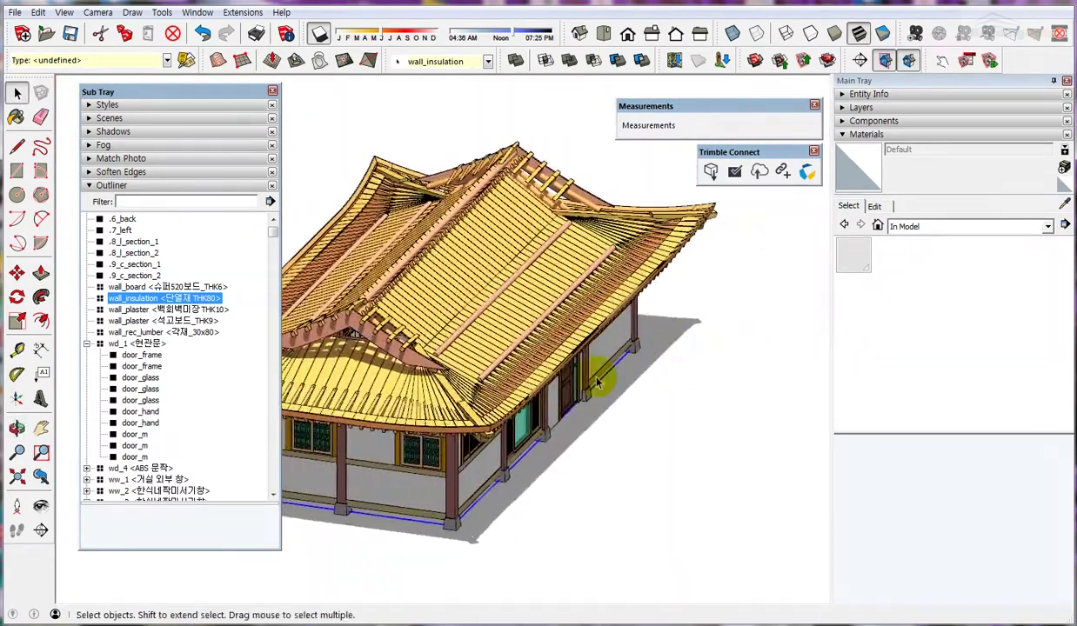
{"action": "left_click", "coordinate": [511, 407]}
{"action": "left_click", "coordinate": [464, 307]}
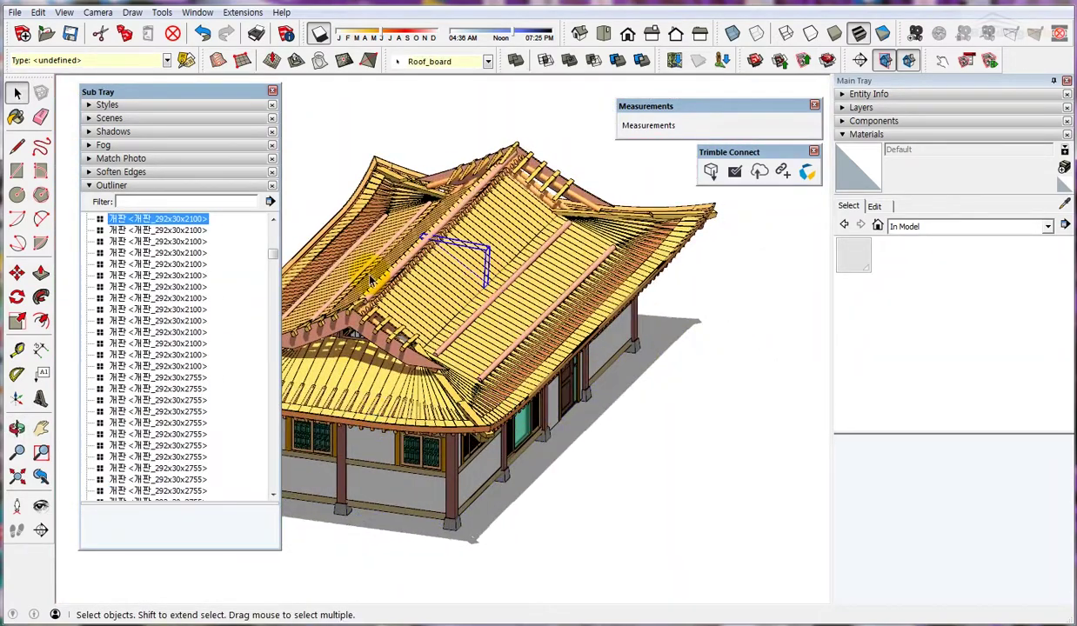
Orbit to the building's front, select the entrance door, and zoom in on it.
{"action": "middle_click_drag", "start_coordinate": [357, 265], "coordinate": [468, 405]}
{"action": "left_click", "coordinate": [544, 409]}
{"action": "scroll", "coordinate": [511, 400], "scroll_direction": "up", "scroll_amount": 3}
{"action": "scroll", "coordinate": [491, 395], "scroll_direction": "up", "scroll_amount": 3}
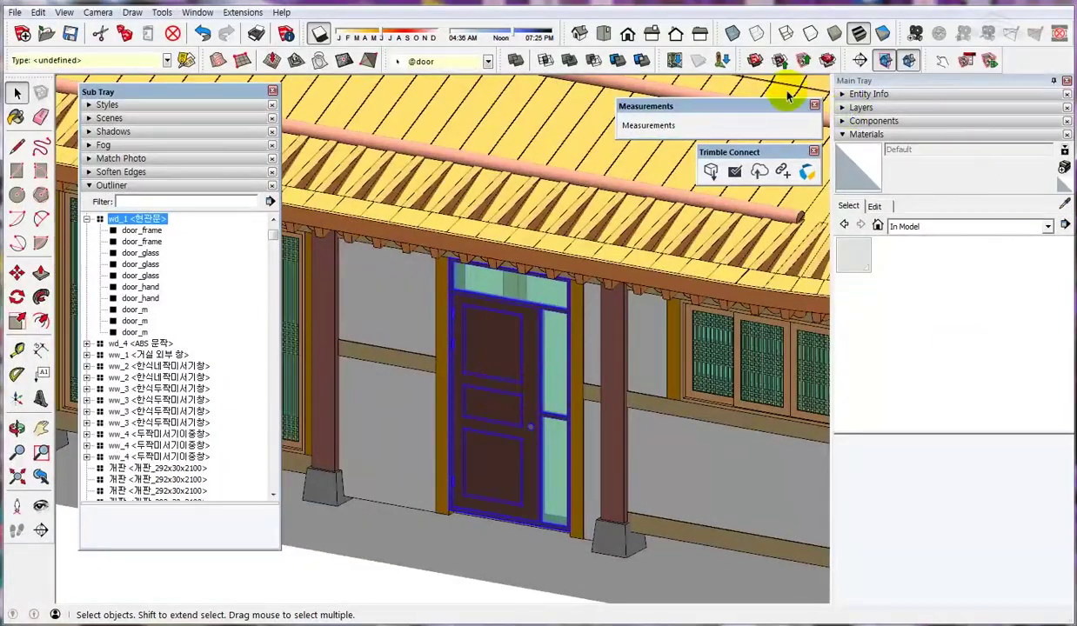
{"action": "left_click", "coordinate": [868, 94]}
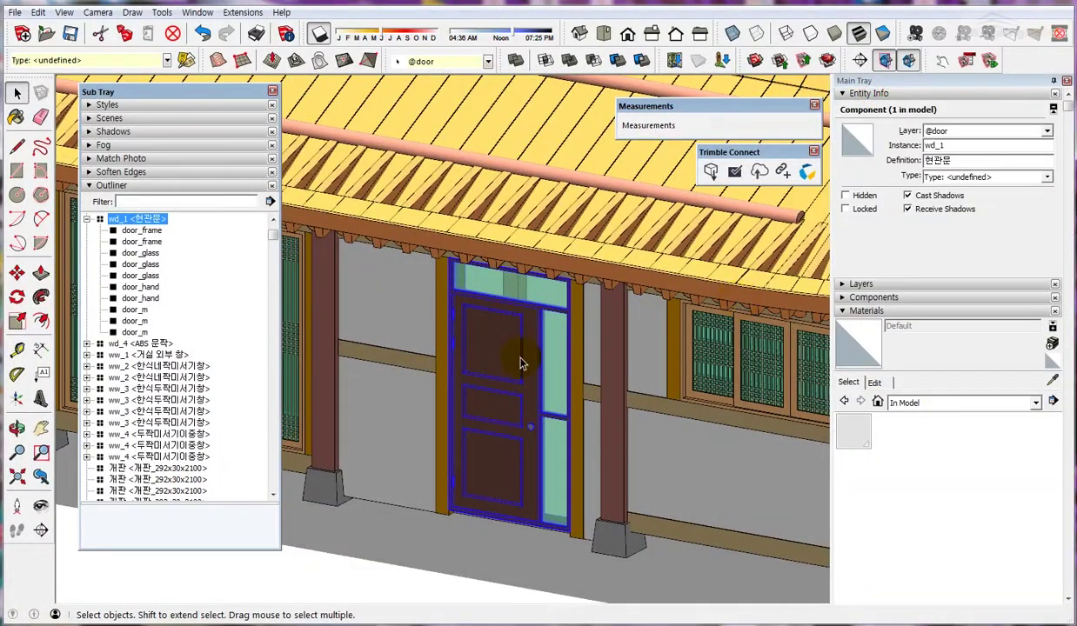
{"action": "left_click_drag", "start_coordinate": [950, 160], "coordinate": [914, 159]}
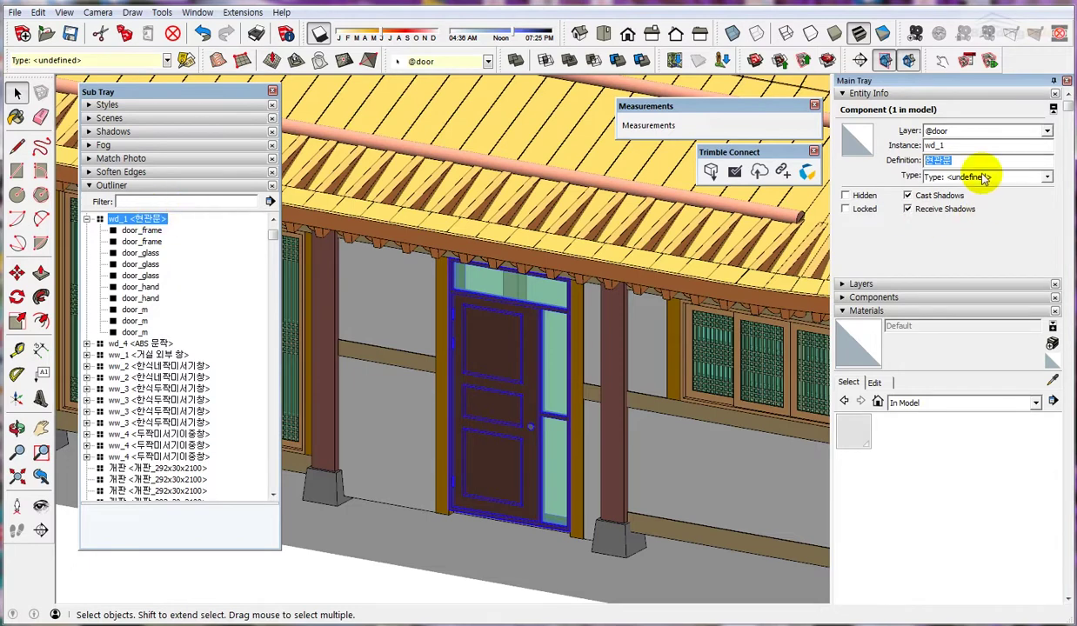
{"action": "left_click", "coordinate": [957, 144]}
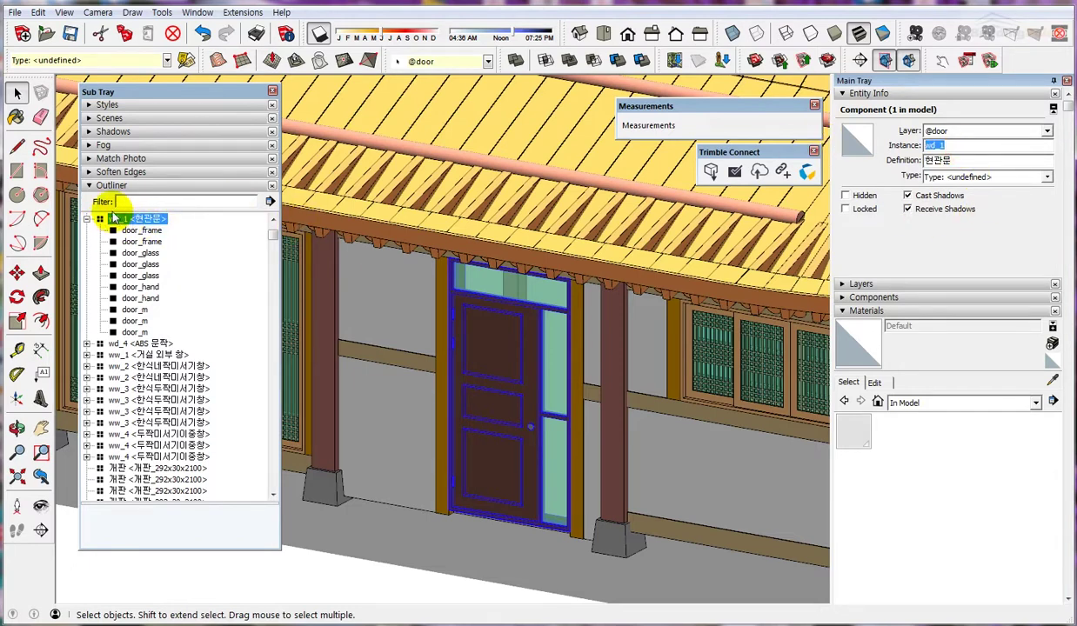
Select the ww_2 window, then the door_glass and door_hand parts of the wd_1 door.
{"action": "left_click", "coordinate": [141, 347]}
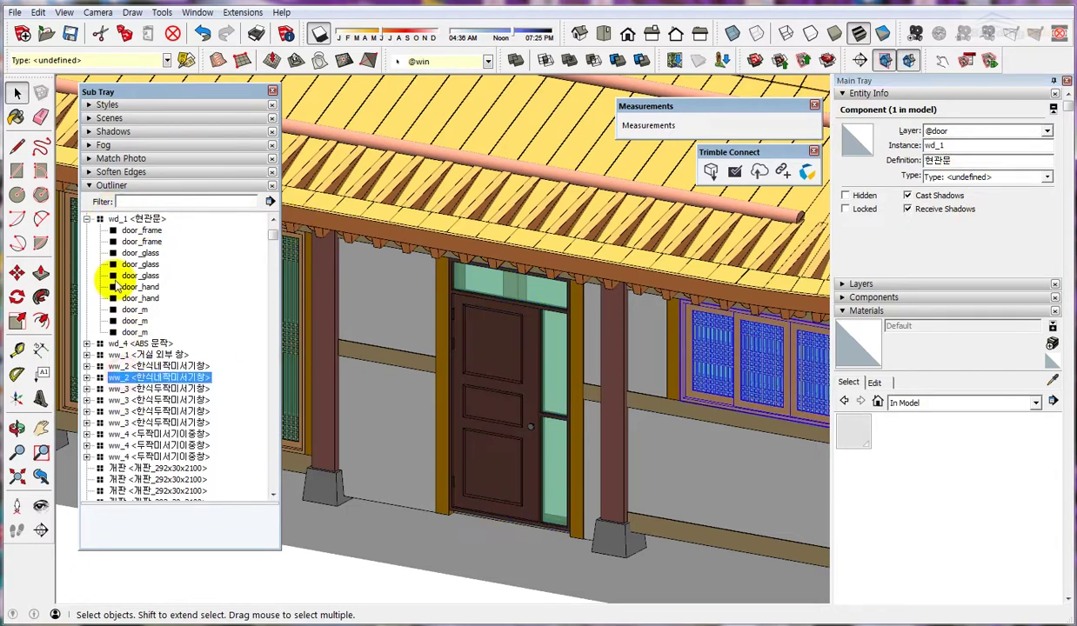
{"action": "left_click", "coordinate": [139, 263]}
{"action": "left_click", "coordinate": [130, 264]}
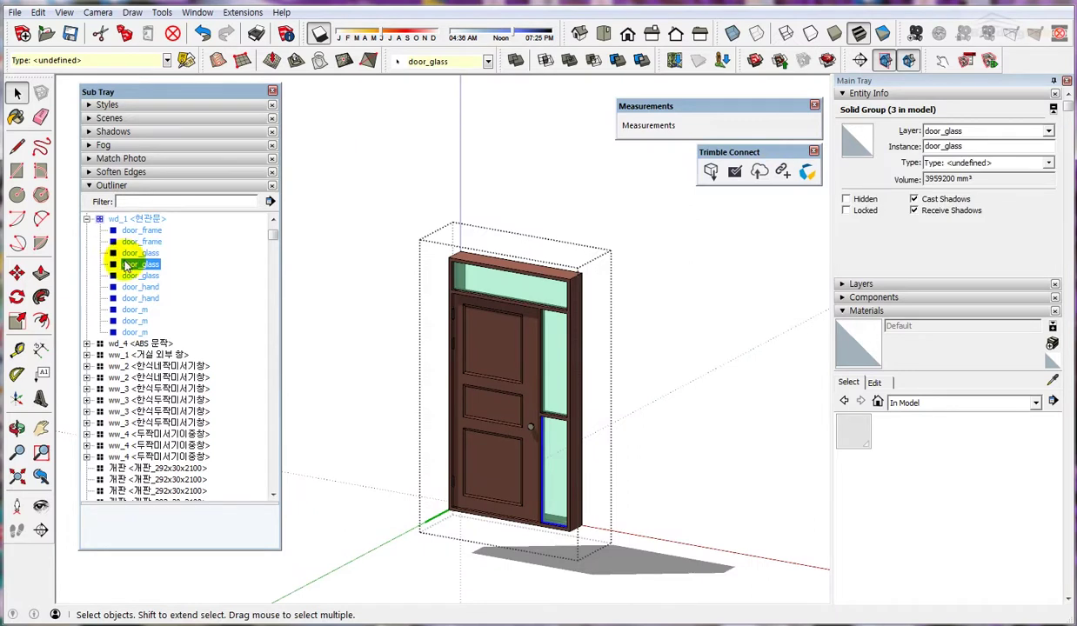
{"action": "left_click", "coordinate": [935, 146]}
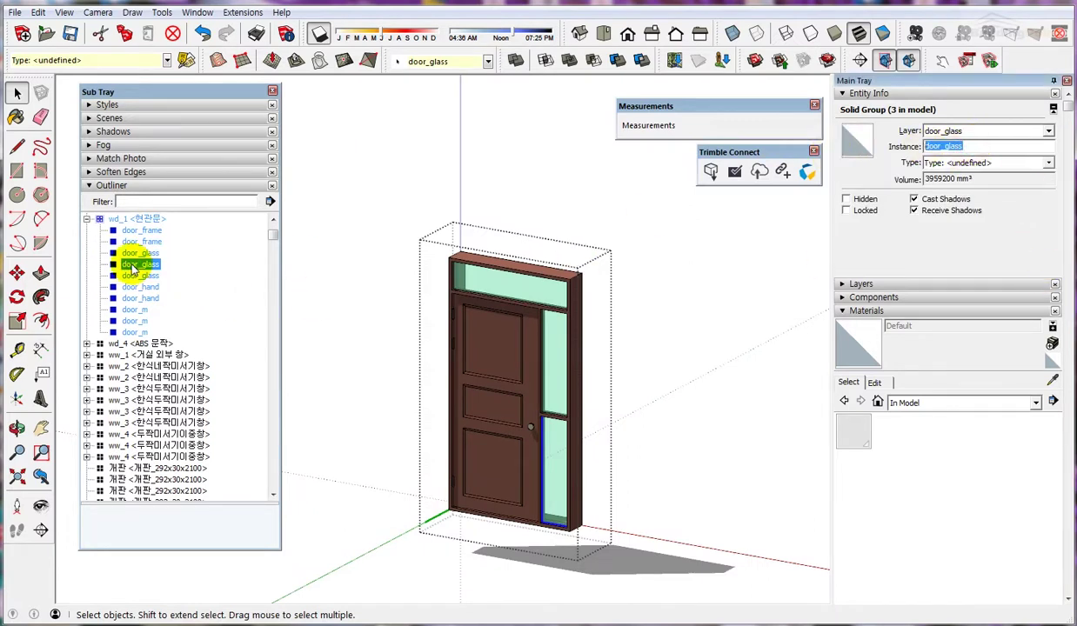
{"action": "left_click", "coordinate": [126, 297]}
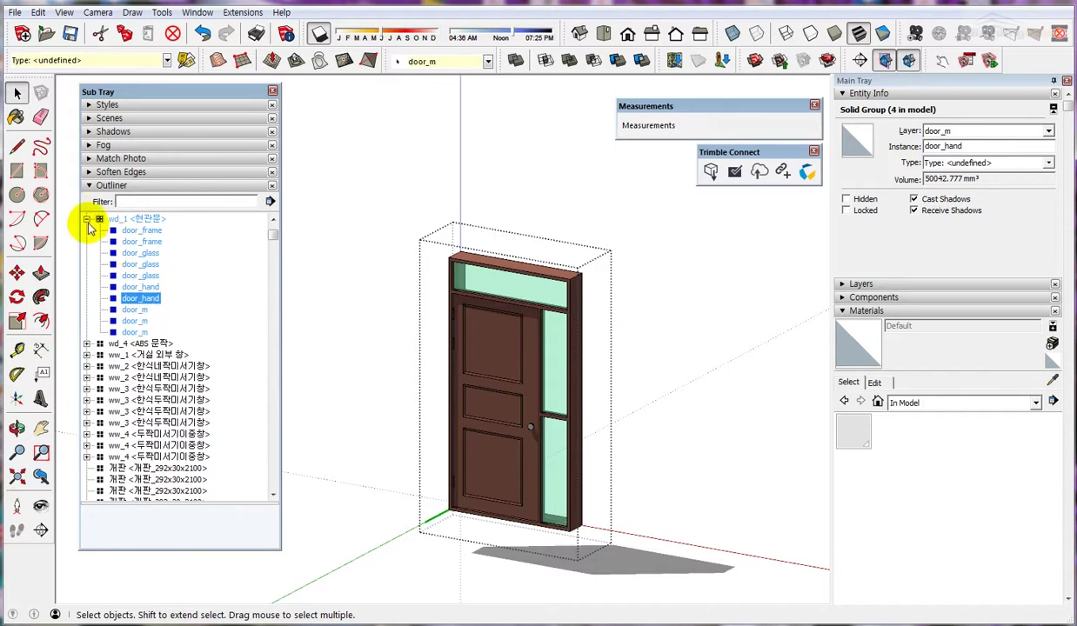
Expand the wd_4 door and ww_1 window groups in the Outliner, then scroll back up.
{"action": "left_click", "coordinate": [86, 344]}
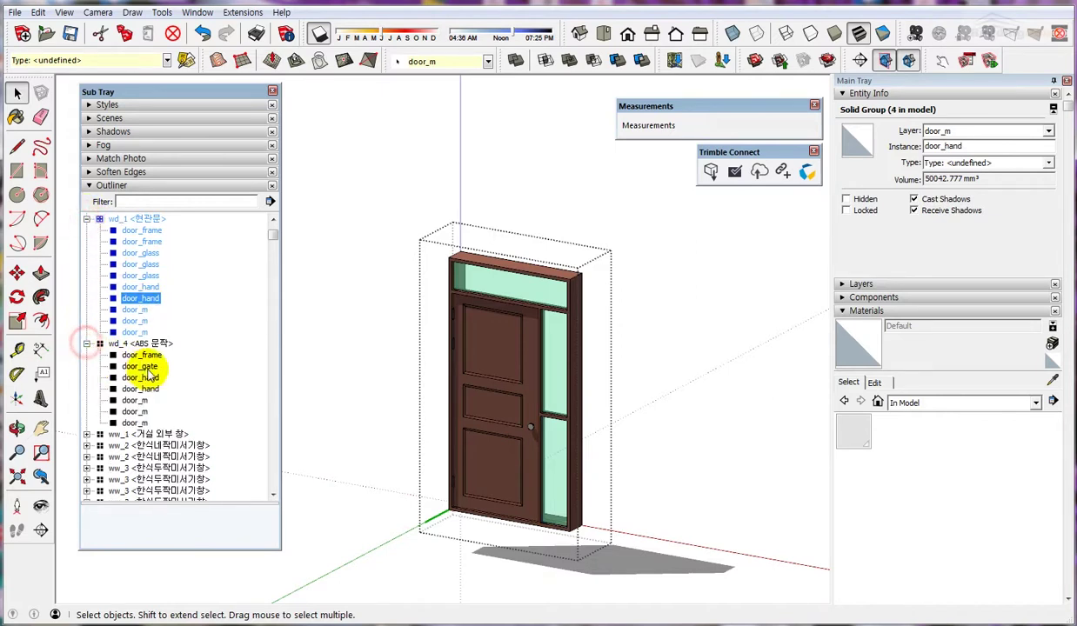
{"action": "left_click", "coordinate": [86, 434]}
{"action": "scroll", "coordinate": [187, 312], "scroll_direction": "down", "scroll_amount": 3}
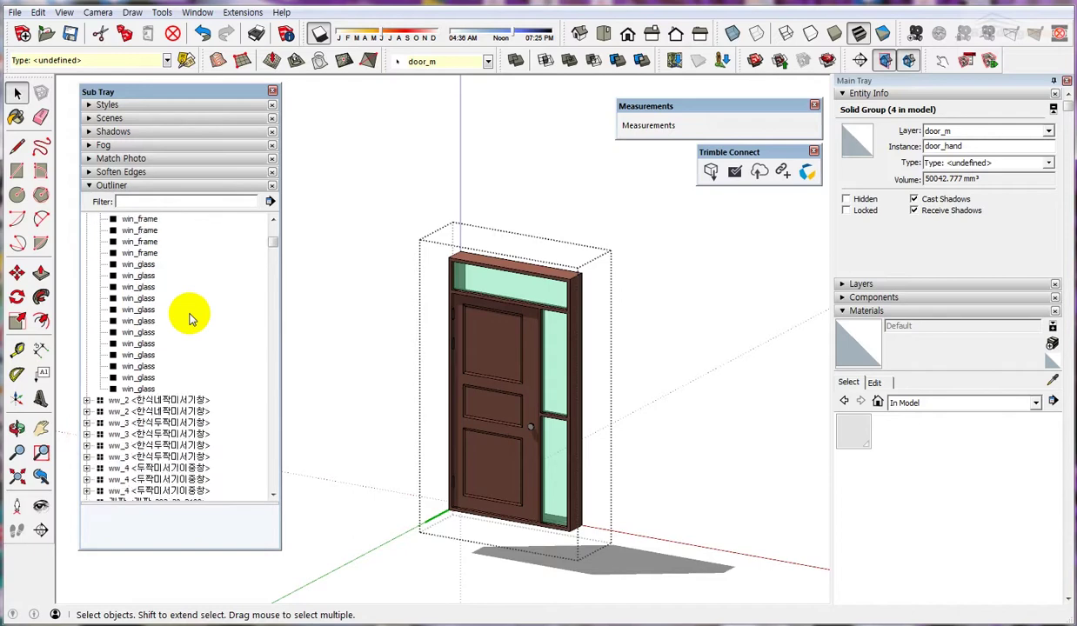
{"action": "left_click", "coordinate": [86, 424]}
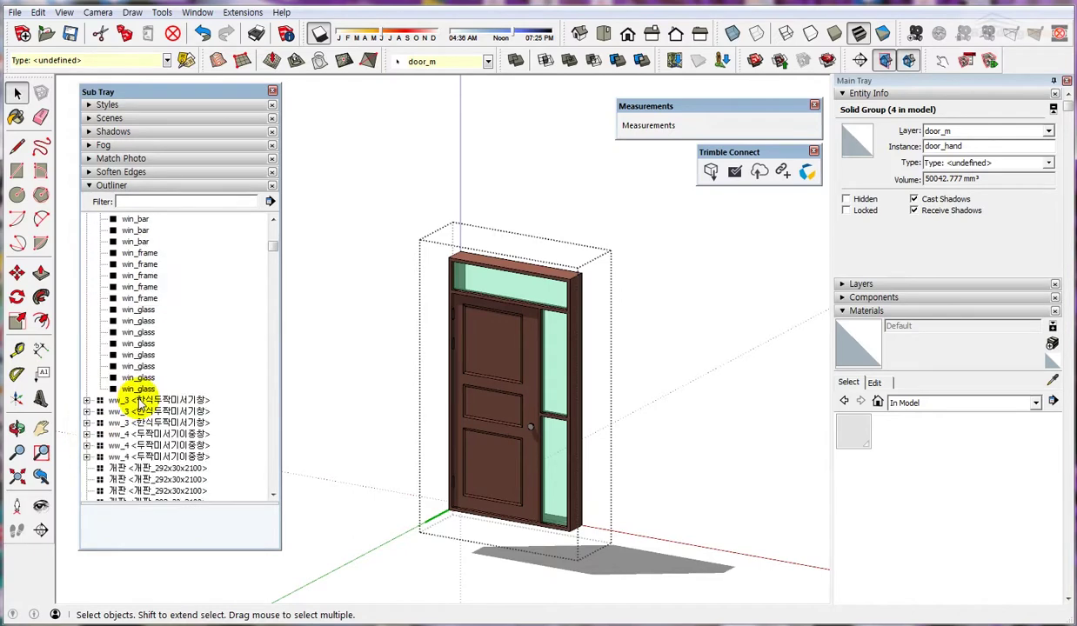
{"action": "scroll", "coordinate": [140, 402], "scroll_direction": "up", "scroll_amount": 5}
{"action": "scroll", "coordinate": [139, 401], "scroll_direction": "down", "scroll_amount": 3}
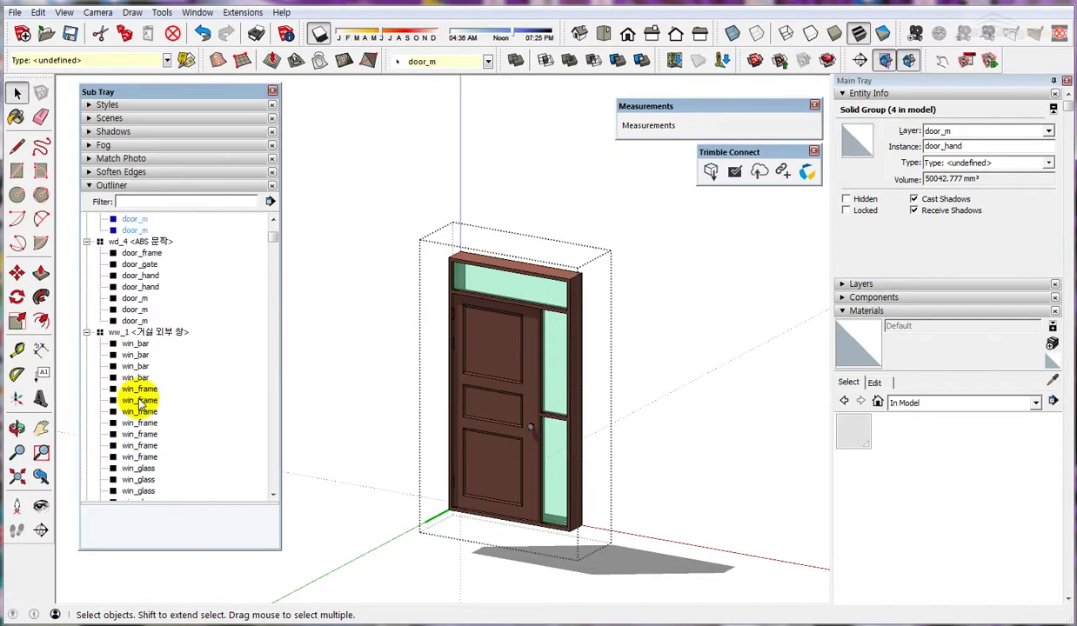
{"action": "scroll", "coordinate": [130, 374], "scroll_direction": "up", "scroll_amount": 6}
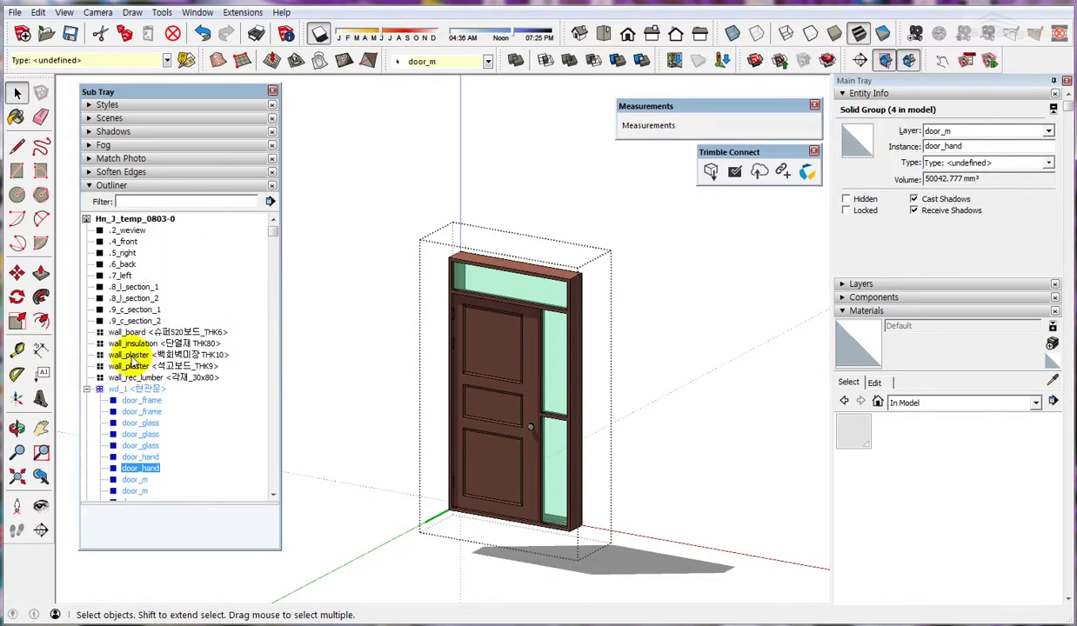
Collapse every group in the Outliner using the root's Collapse All option.
{"action": "right_click", "coordinate": [105, 220]}
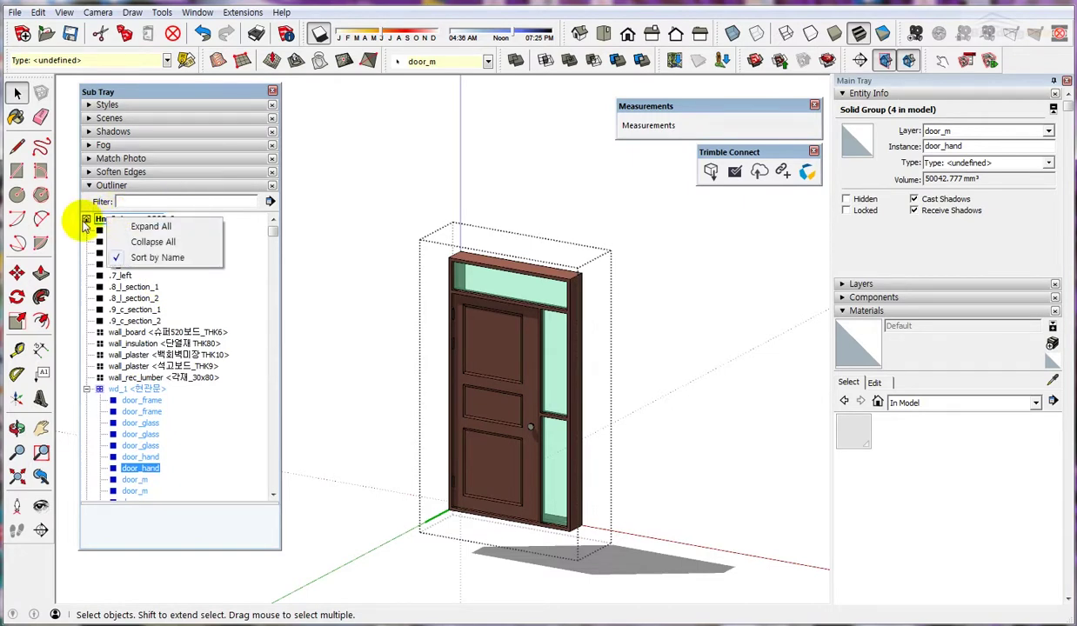
{"action": "right_click", "coordinate": [100, 261]}
{"action": "right_click", "coordinate": [115, 223]}
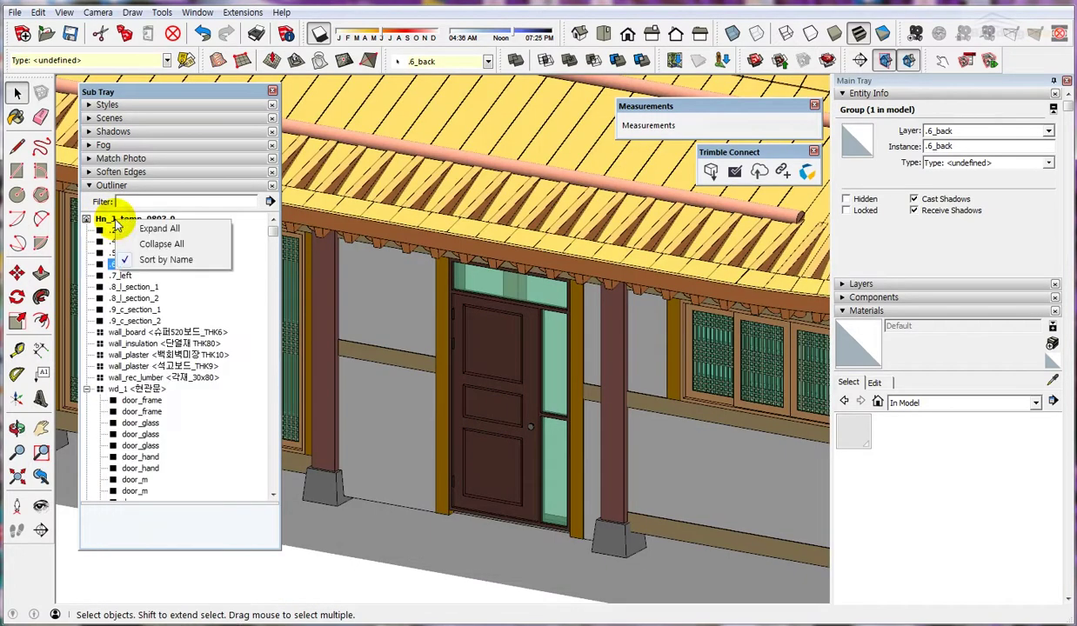
{"action": "left_click", "coordinate": [192, 246]}
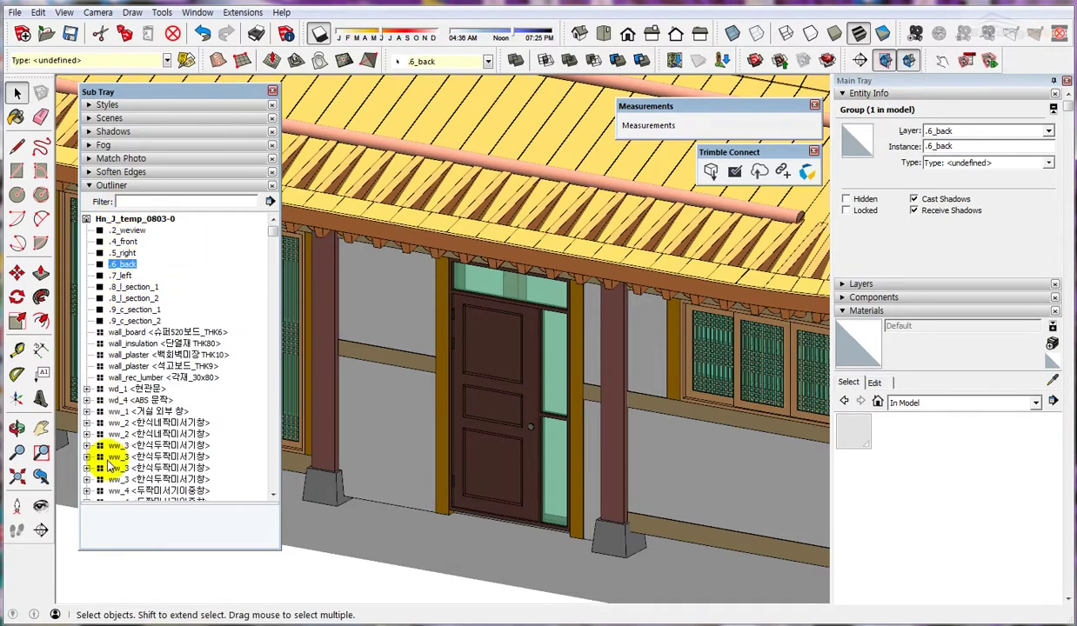
Try Expand All, collapse all groups again, and place the cursor in the Outliner filter box.
{"action": "right_click", "coordinate": [142, 226]}
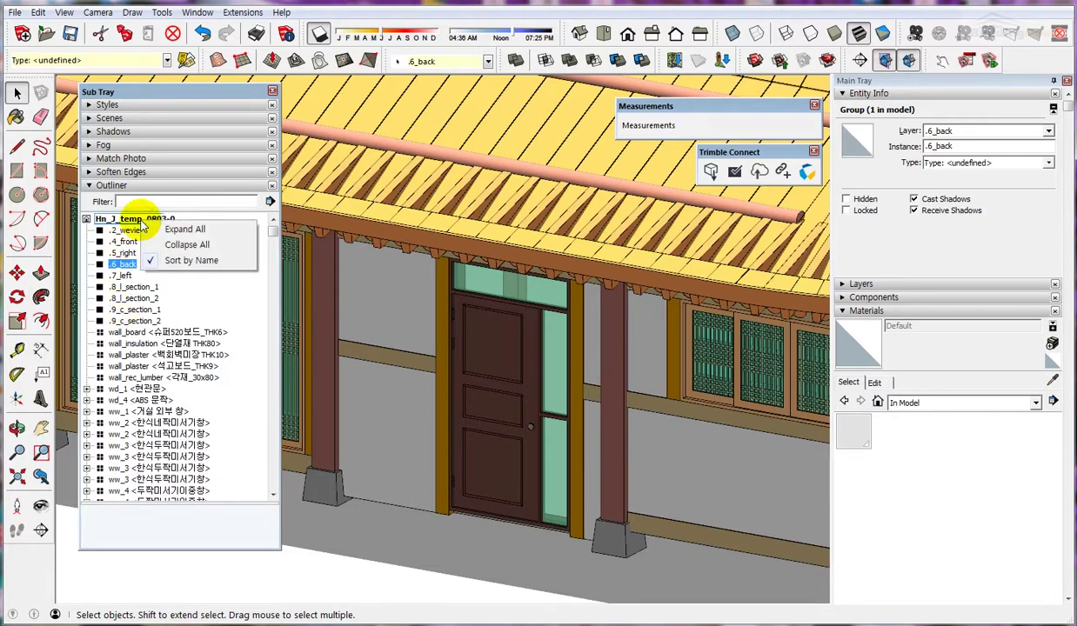
{"action": "left_click", "coordinate": [216, 230]}
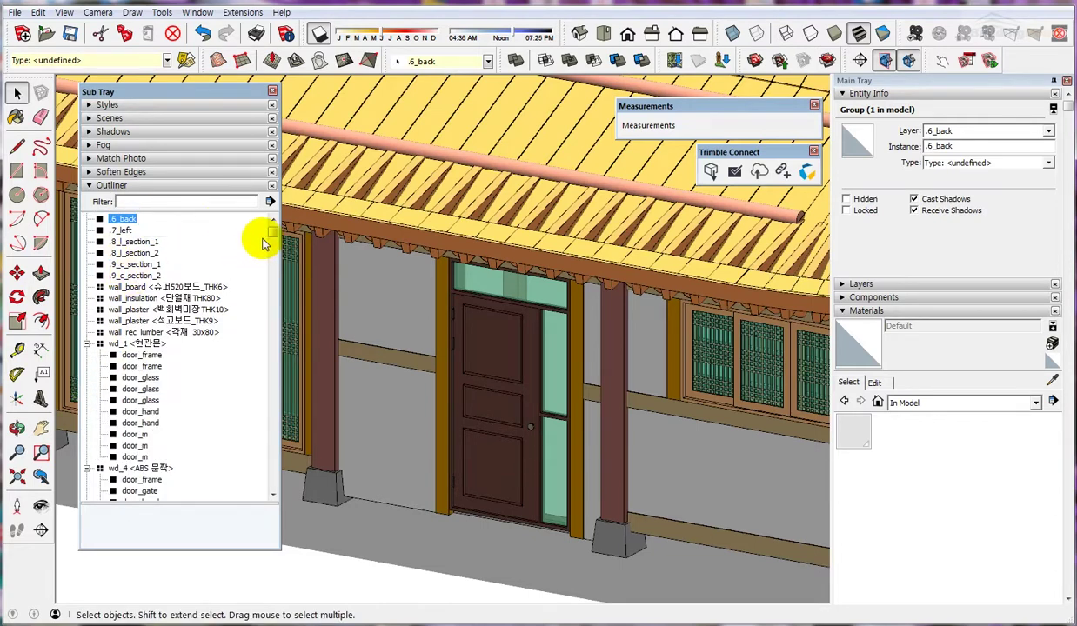
{"action": "mouse_move", "coordinate": [272, 236]}
{"action": "left_mouse_down"}
{"action": "mouse_move", "coordinate": [272, 478]}
{"action": "mouse_move", "coordinate": [273, 228]}
{"action": "left_mouse_up"}
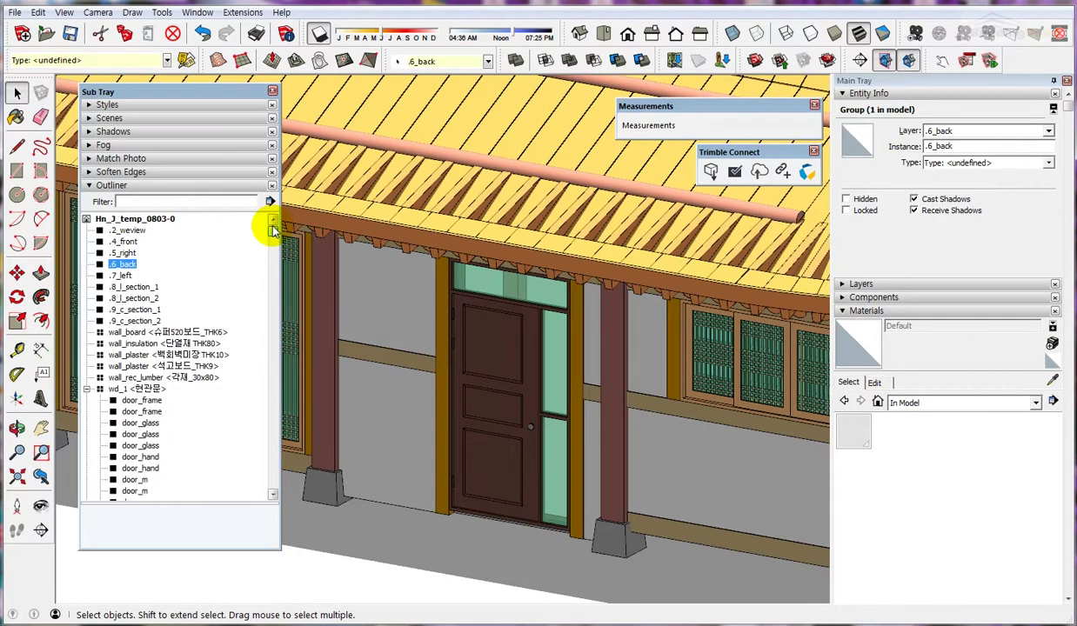
{"action": "right_click", "coordinate": [139, 220]}
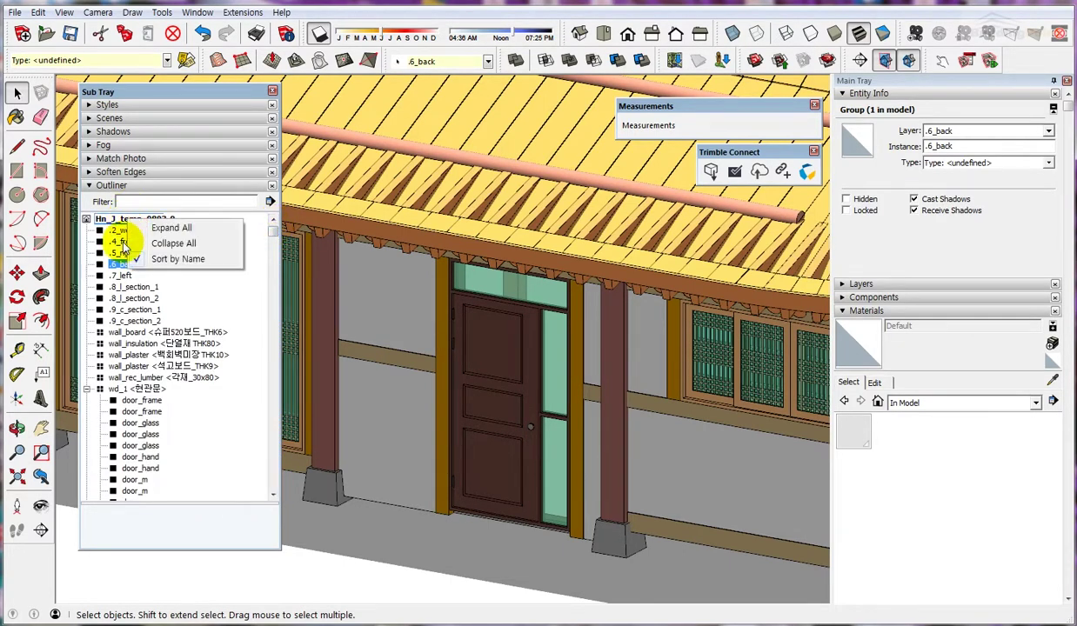
{"action": "left_click", "coordinate": [184, 244]}
{"action": "left_click", "coordinate": [270, 202]}
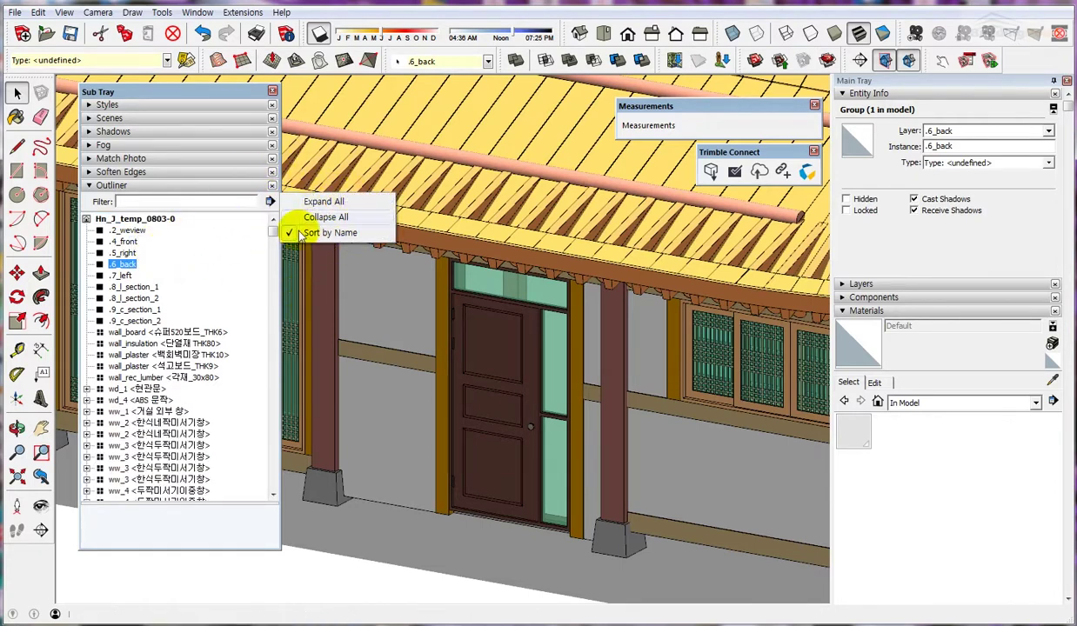
{"action": "left_click", "coordinate": [146, 202]}
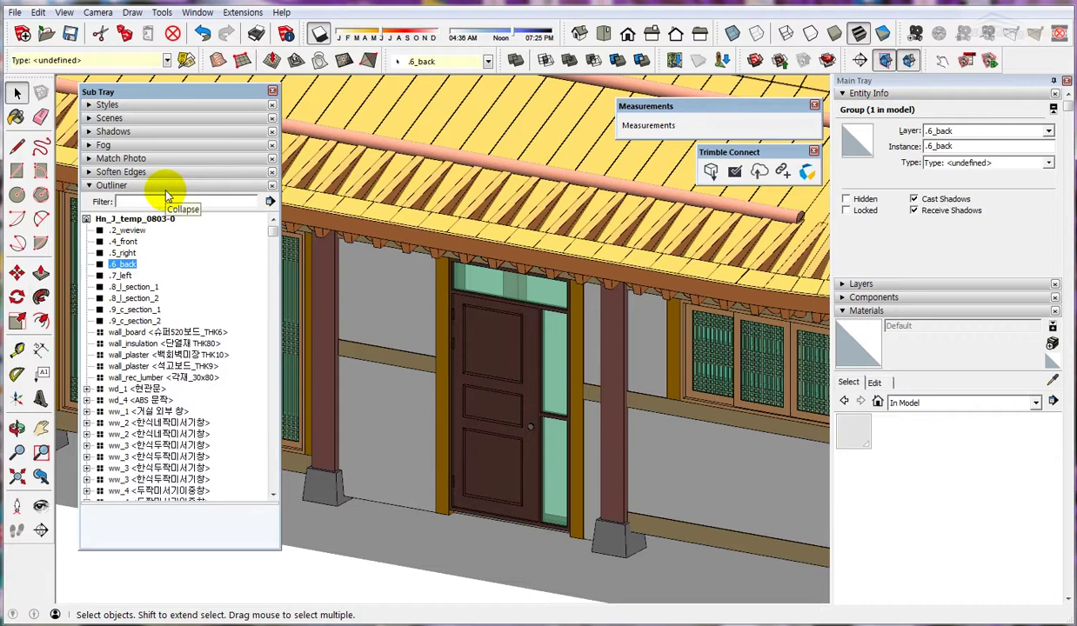
Filter the Outliner by 개판 and select individual 개판_292x30x2100 roof boards from the list.
{"action": "type", "text": "ㄱ"}
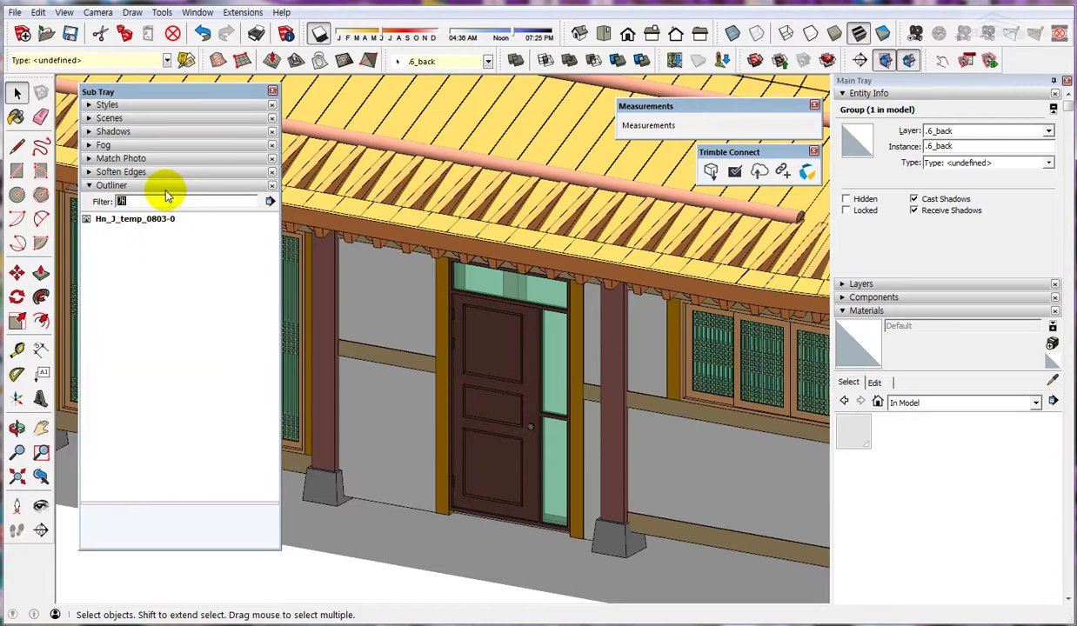
{"action": "type", "text": "개별"}
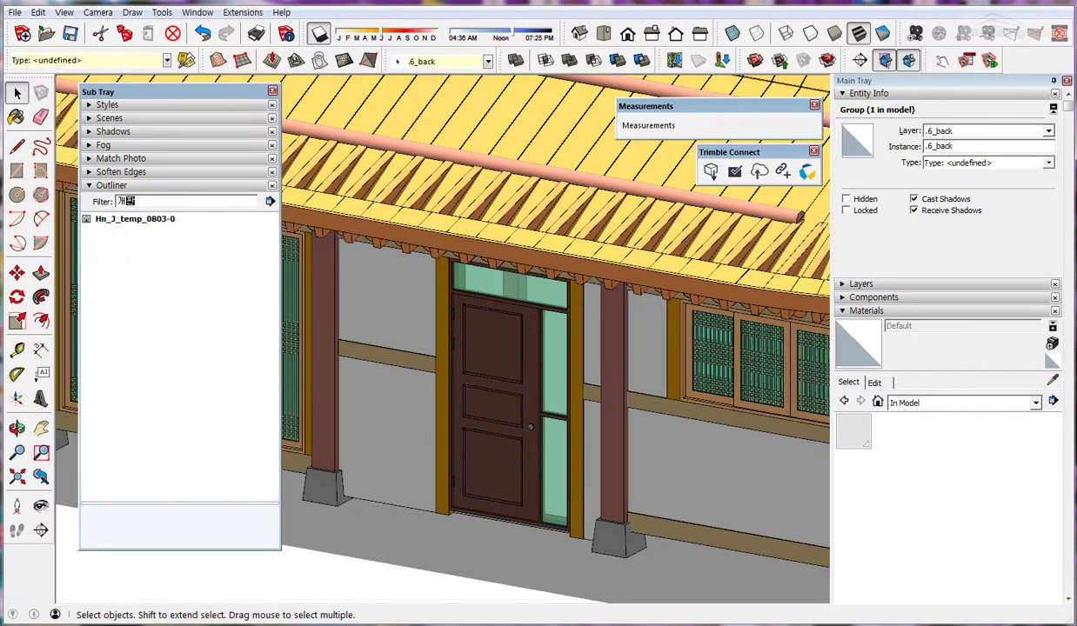
{"action": "type", "text": "판"}
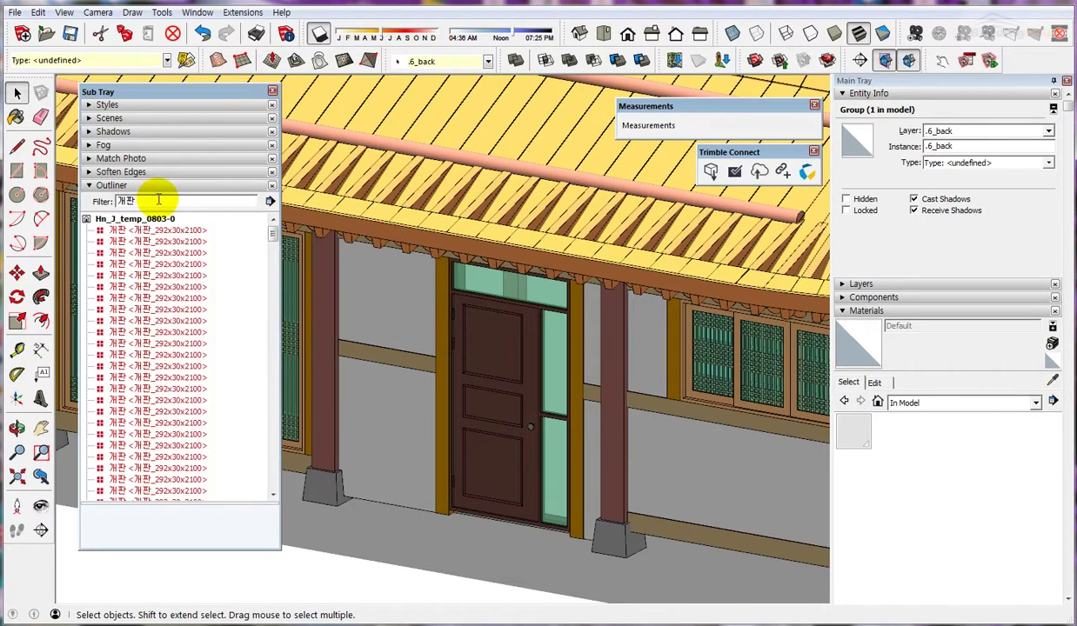
{"action": "left_click", "coordinate": [169, 264]}
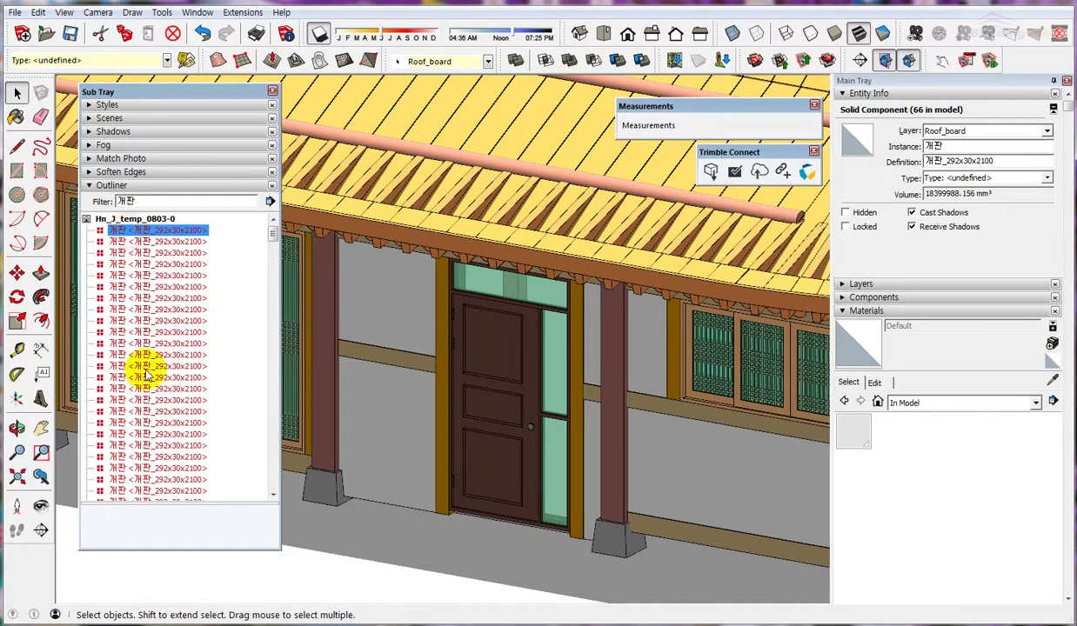
{"action": "scroll", "coordinate": [156, 404], "scroll_direction": "down", "scroll_amount": 2}
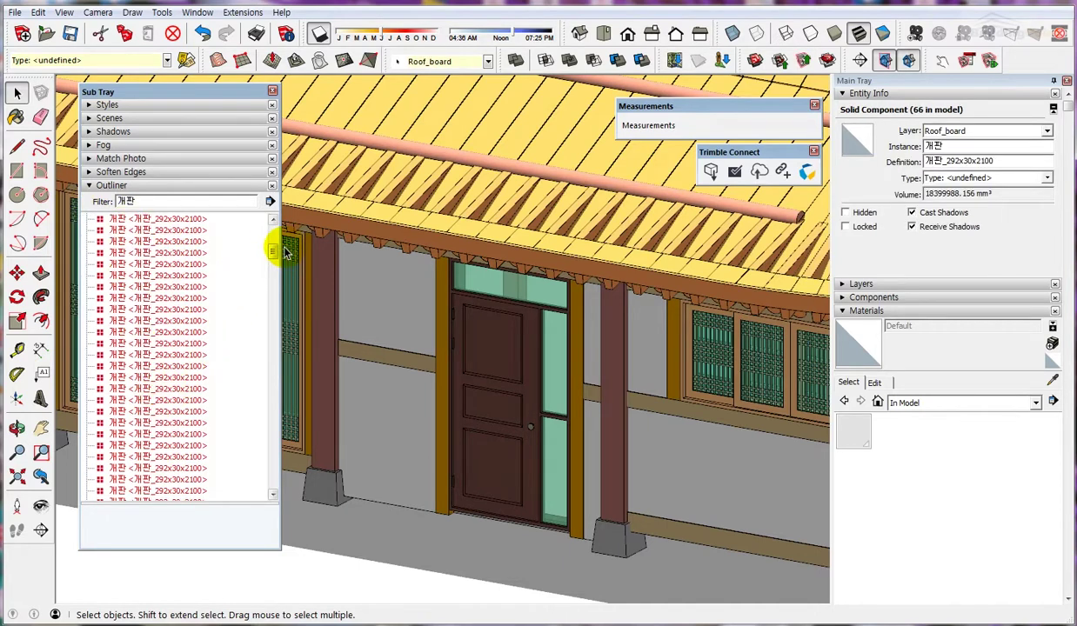
{"action": "left_click", "coordinate": [178, 355]}
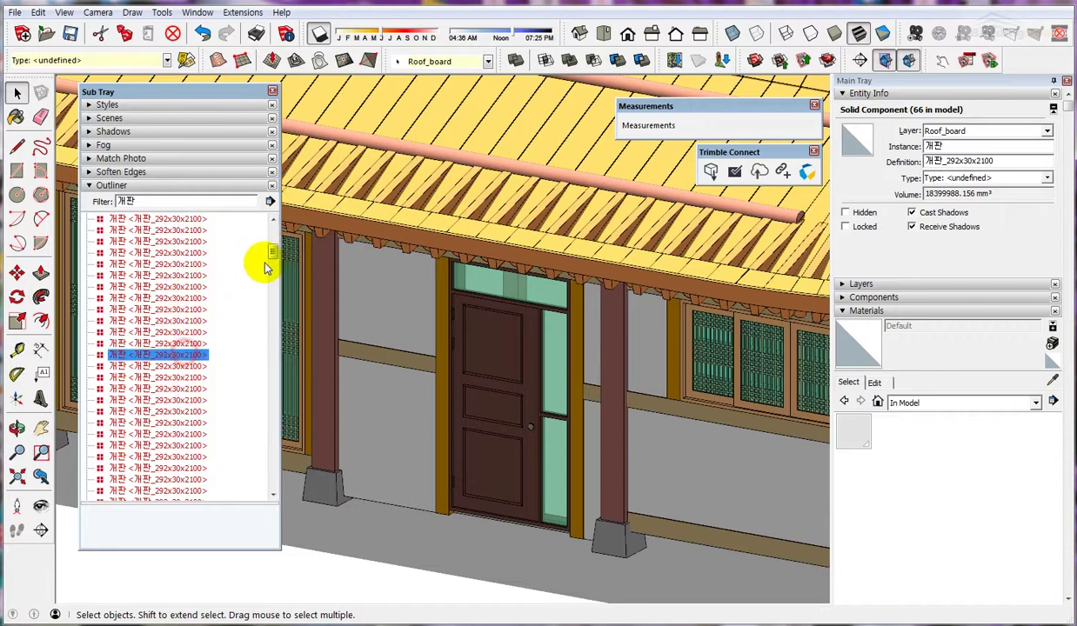
{"action": "left_click_drag", "start_coordinate": [273, 252], "coordinate": [275, 325]}
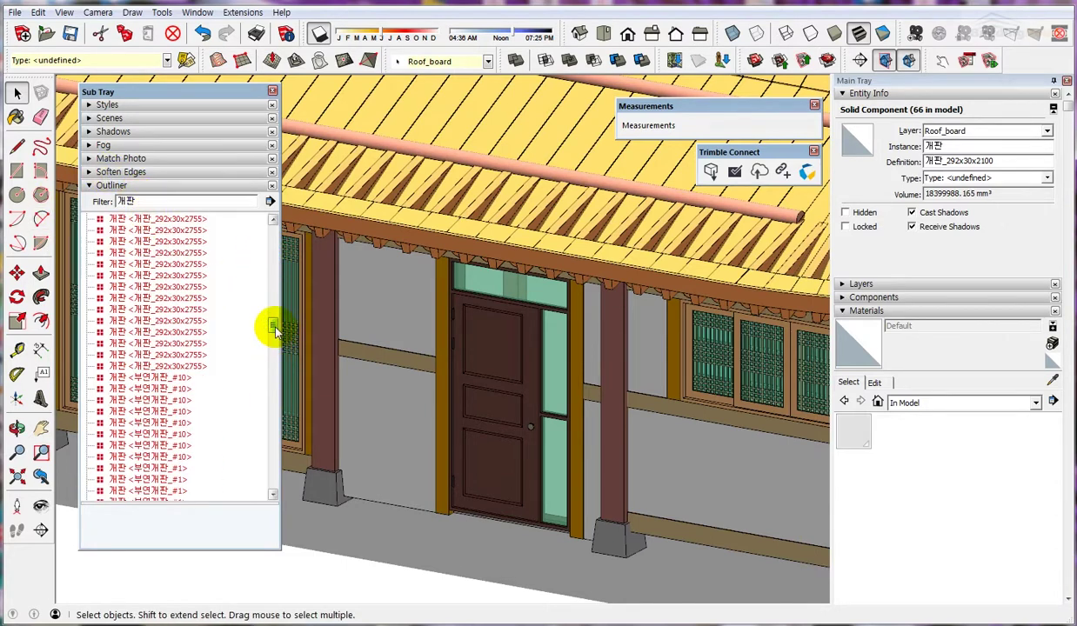
{"action": "mouse_move", "coordinate": [273, 329]}
{"action": "left_mouse_down"}
{"action": "mouse_move", "coordinate": [265, 488]}
{"action": "mouse_move", "coordinate": [272, 222]}
{"action": "left_mouse_up"}
{"action": "left_click", "coordinate": [187, 232]}
Orbit around the first 개판 roof board to inspect it from several roof angles.
{"action": "right_click", "coordinate": [184, 231]}
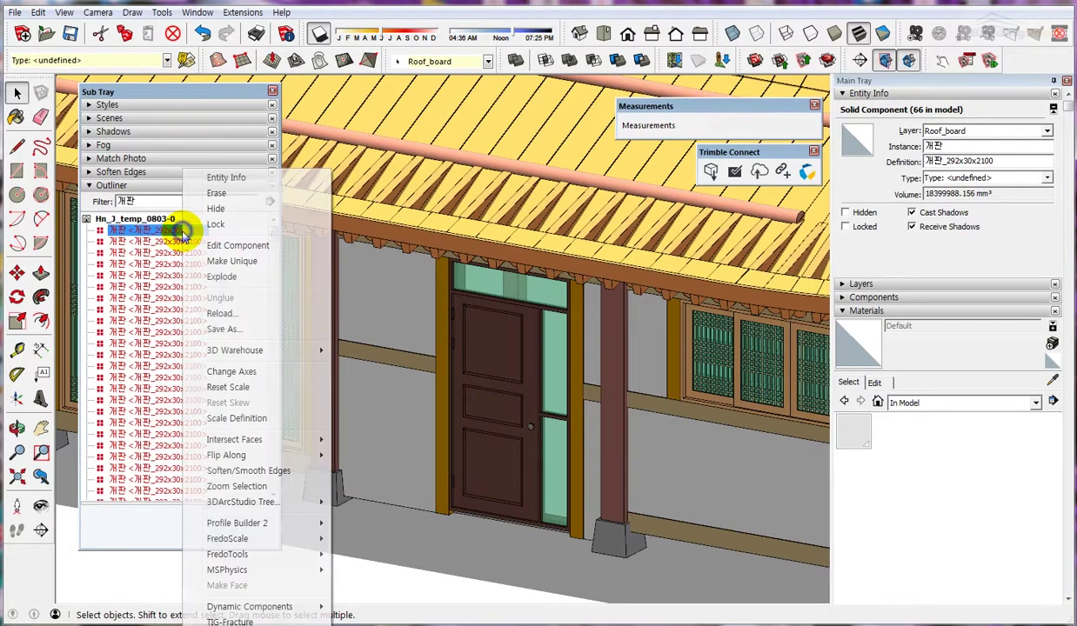
{"action": "left_click", "coordinate": [184, 235]}
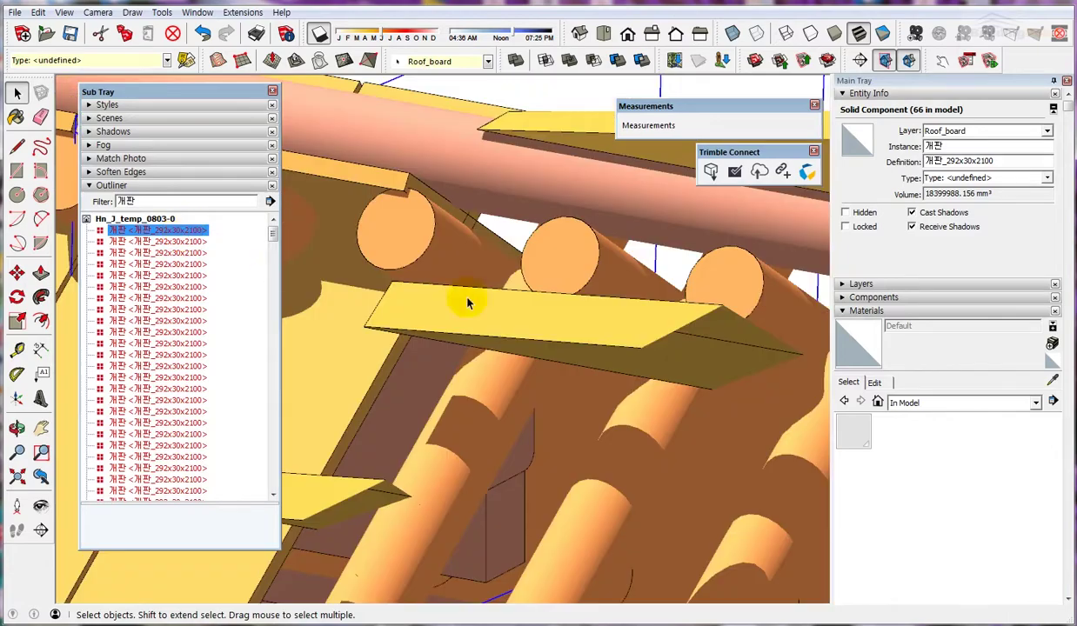
{"action": "middle_click_drag", "start_coordinate": [468, 300], "coordinate": [344, 360]}
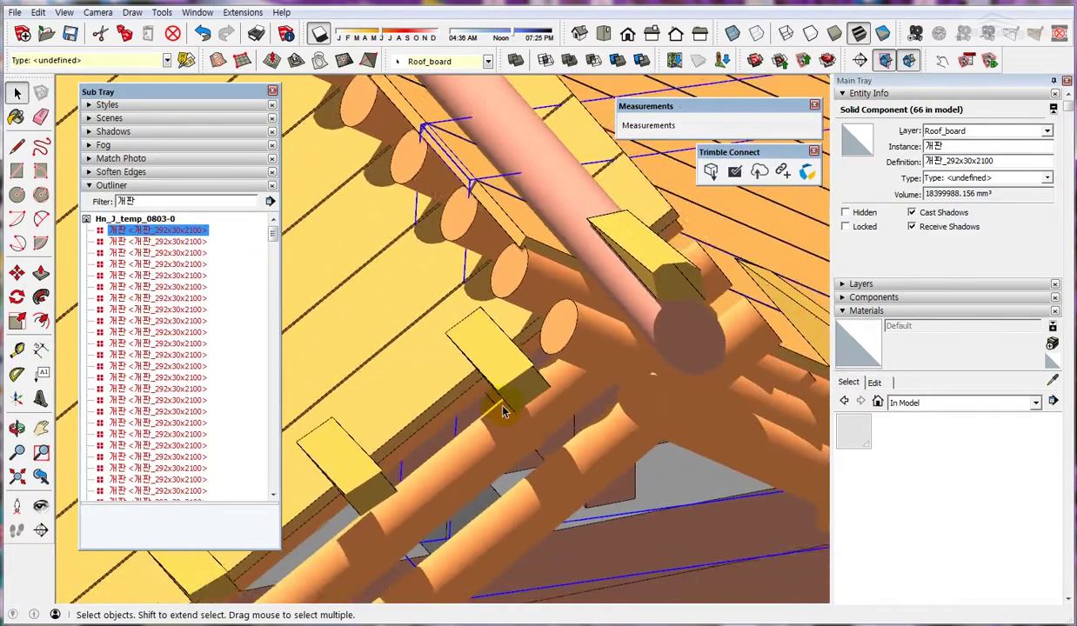
{"action": "middle_click_drag", "start_coordinate": [500, 408], "coordinate": [324, 272]}
{"action": "scroll", "coordinate": [517, 360], "scroll_direction": "down", "scroll_amount": 5}
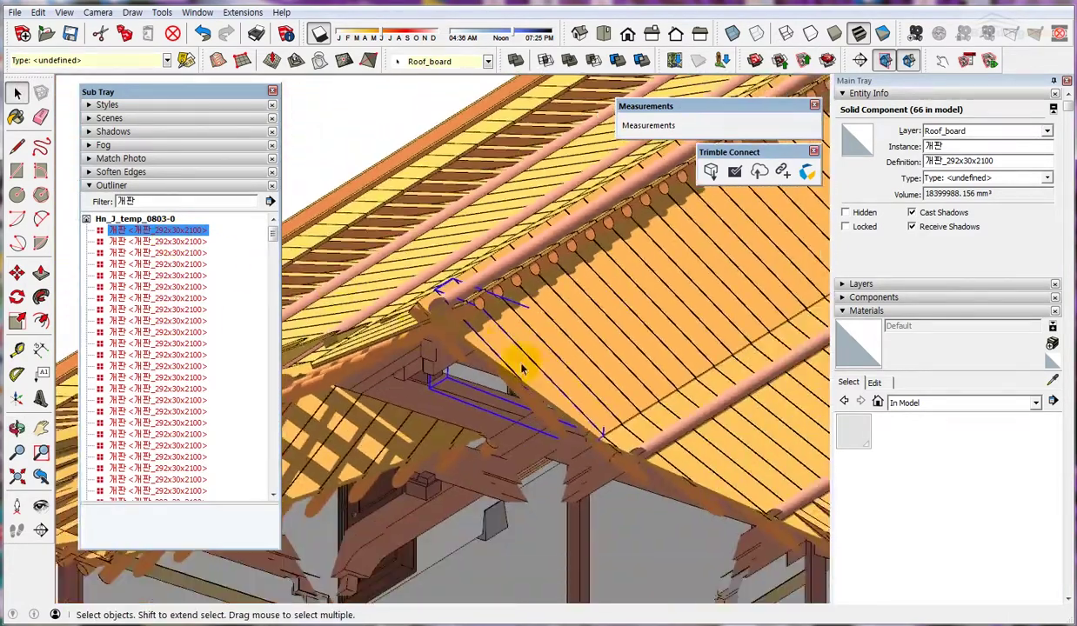
{"action": "middle_click_drag", "start_coordinate": [517, 360], "coordinate": [584, 383]}
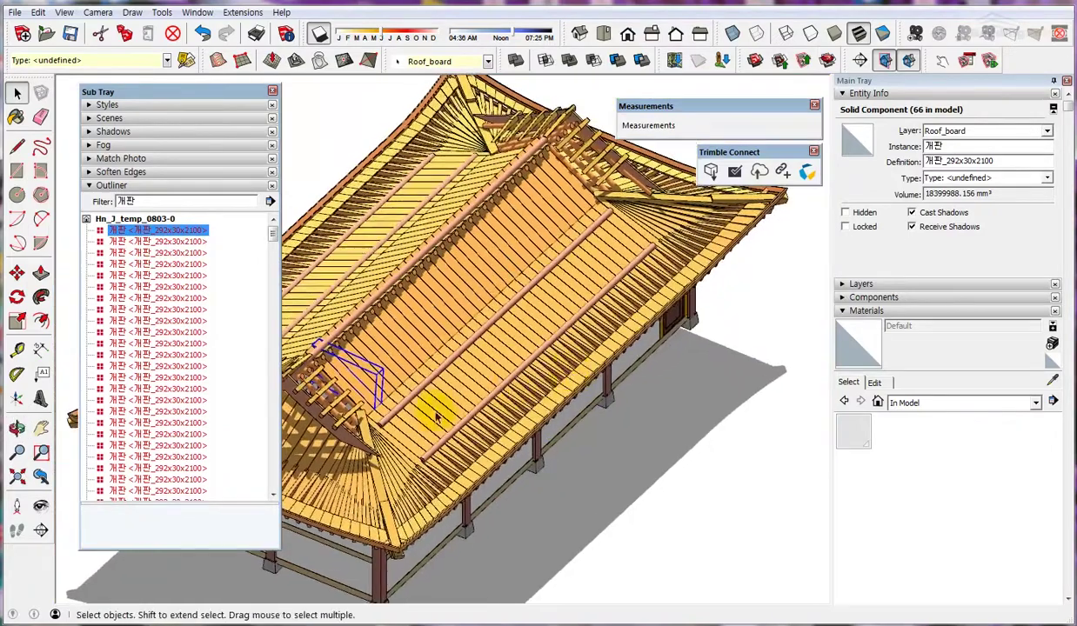
{"action": "scroll", "coordinate": [365, 392], "scroll_direction": "up", "scroll_amount": 6}
Select the second through seventh 개판 roof boards one at a time.
{"action": "left_click", "coordinate": [150, 242]}
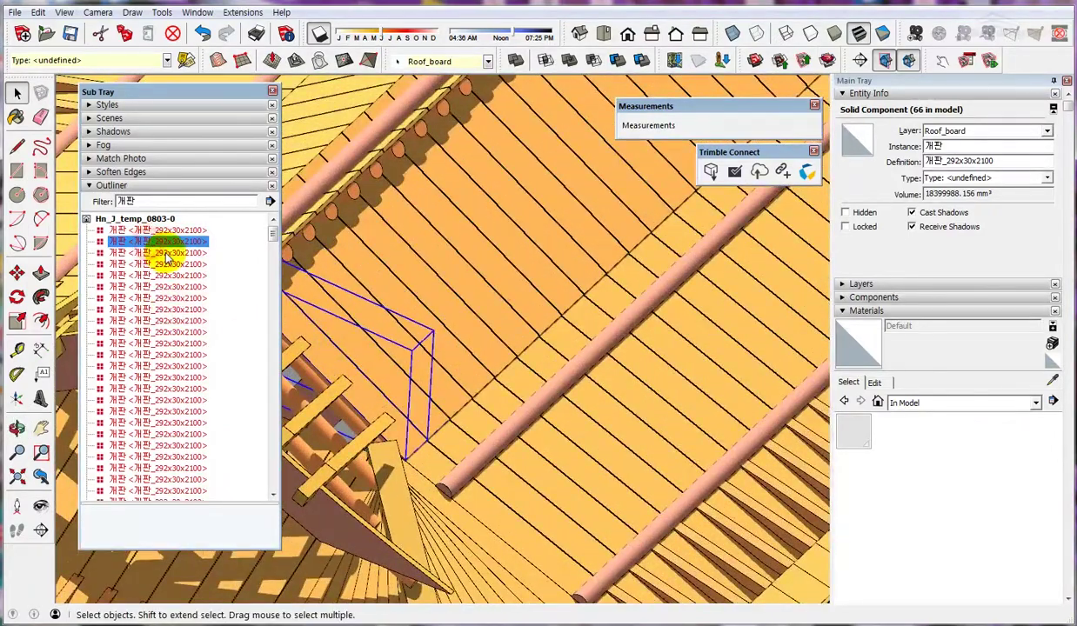
{"action": "left_click", "coordinate": [165, 254]}
{"action": "left_click", "coordinate": [171, 265]}
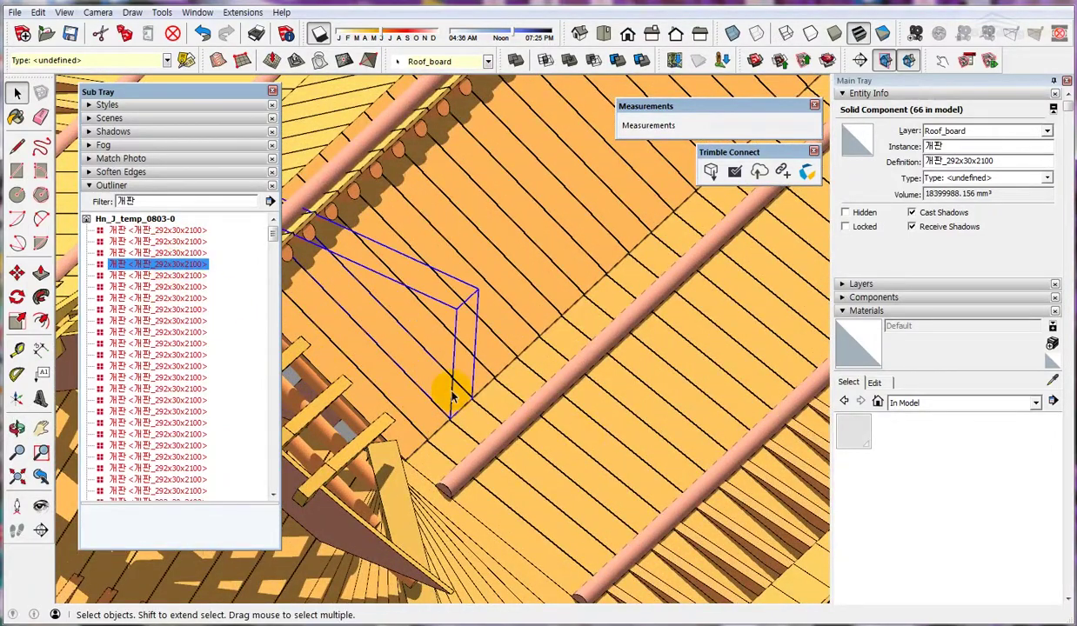
{"action": "left_click", "coordinate": [179, 277]}
{"action": "left_click", "coordinate": [182, 287]}
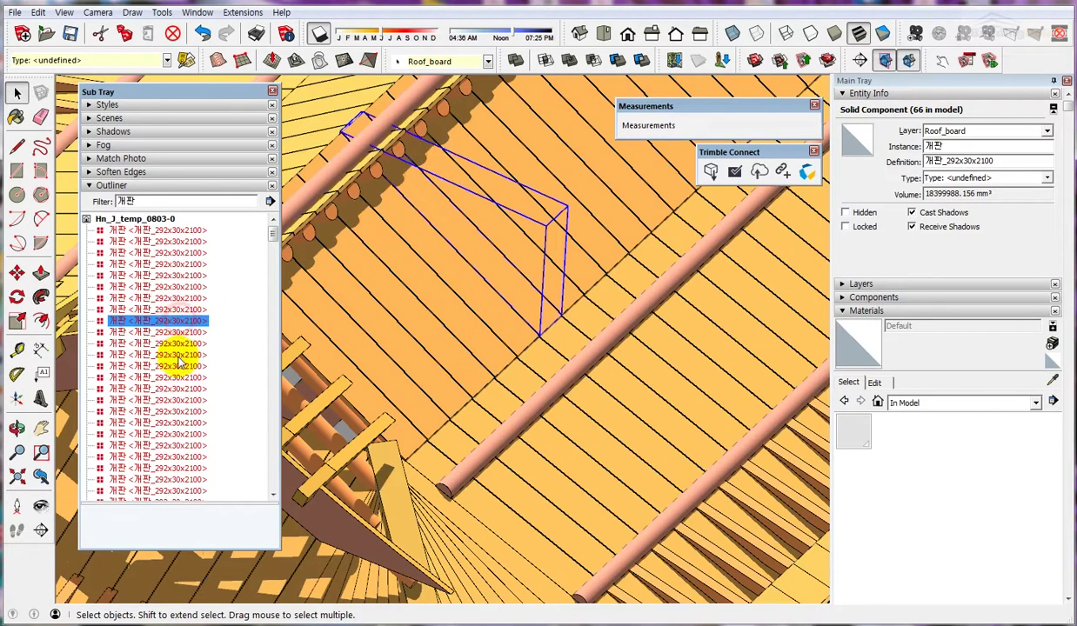
{"action": "left_click", "coordinate": [187, 299]}
{"action": "left_click", "coordinate": [190, 287]}
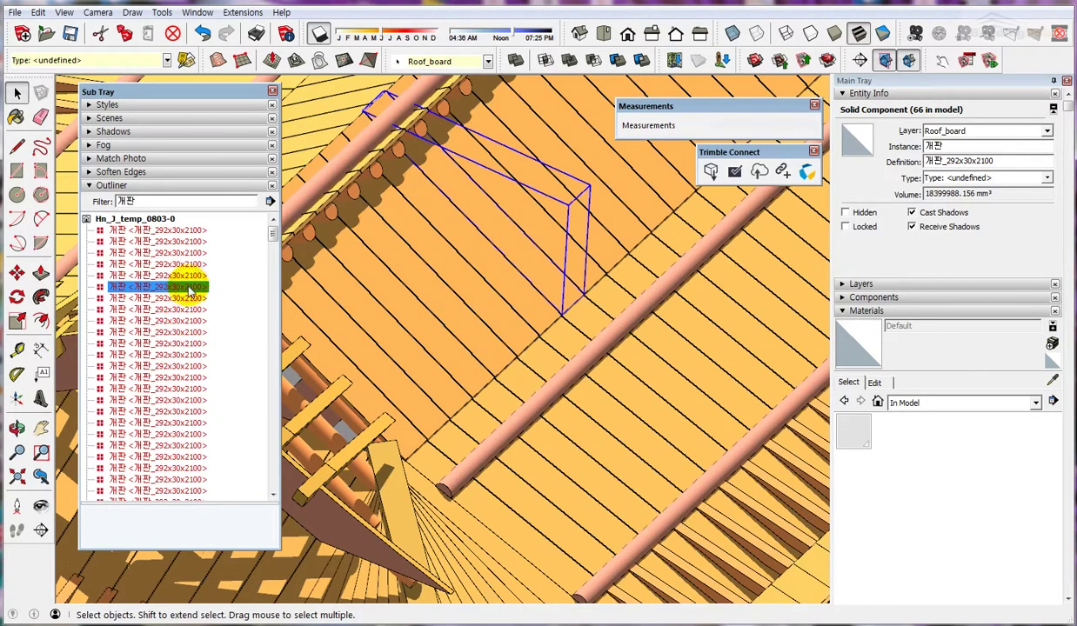
{"action": "left_click", "coordinate": [195, 276]}
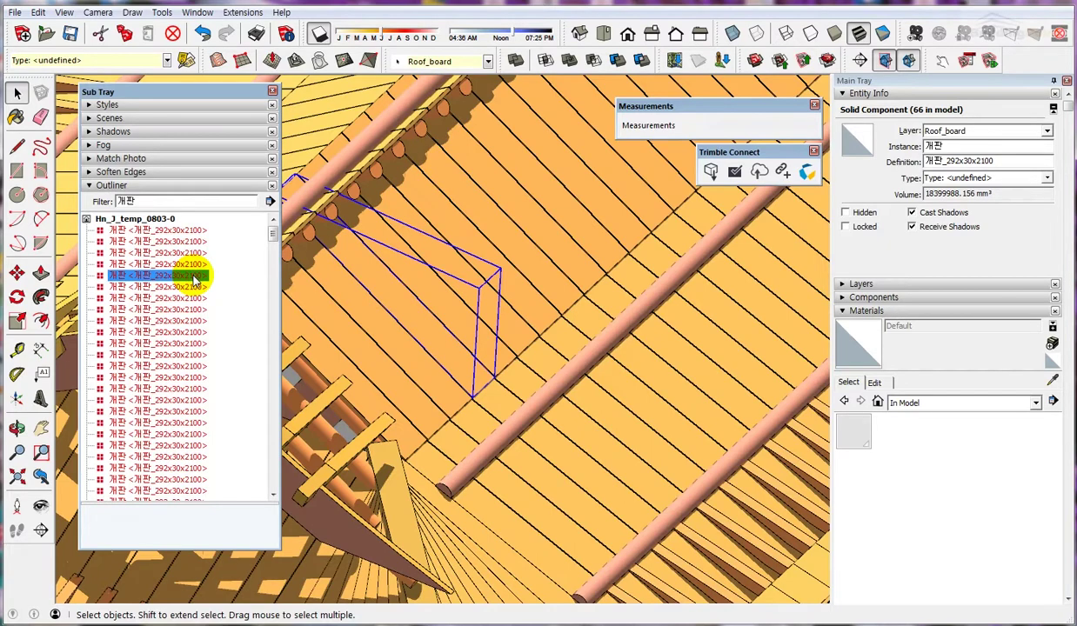
Select the first fifteen 개판 roof boards together as one selection.
{"action": "mouse_move", "coordinate": [531, 362]}
{"action": "middle_mouse_down"}
{"action": "mouse_move", "coordinate": [440, 337]}
{"action": "mouse_move", "coordinate": [445, 326]}
{"action": "middle_mouse_up"}
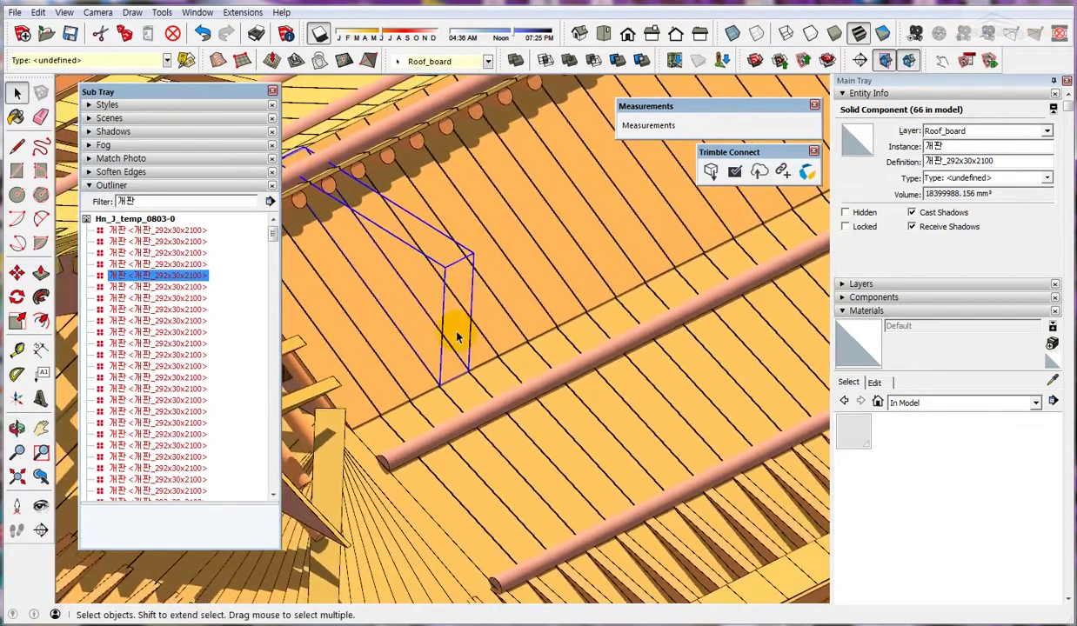
{"action": "left_click", "coordinate": [159, 231]}
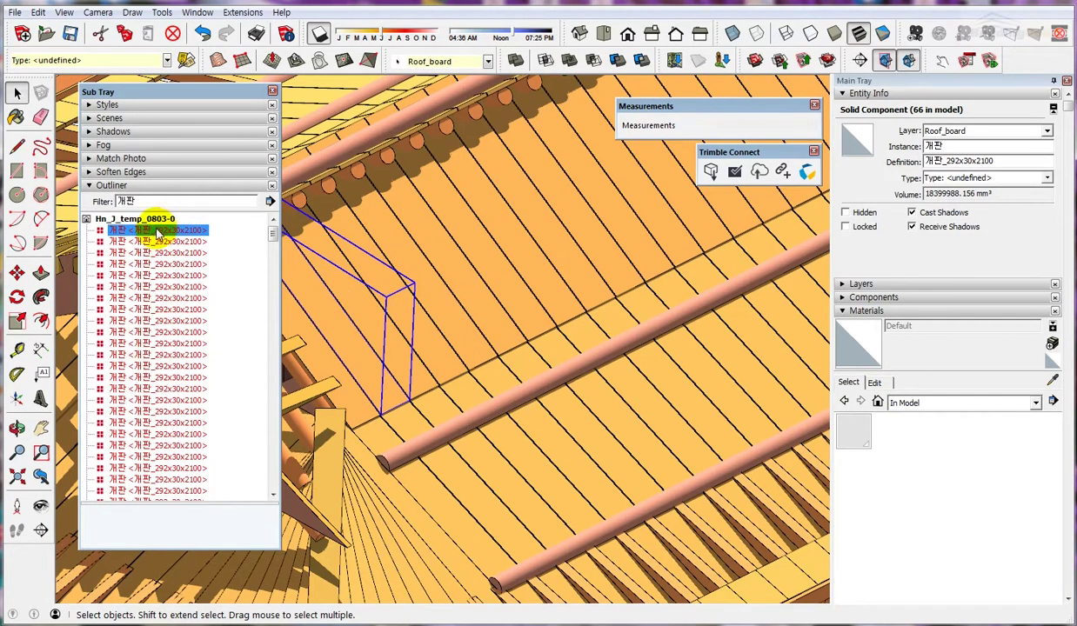
{"action": "left_click", "coordinate": [181, 389], "text": "shift"}
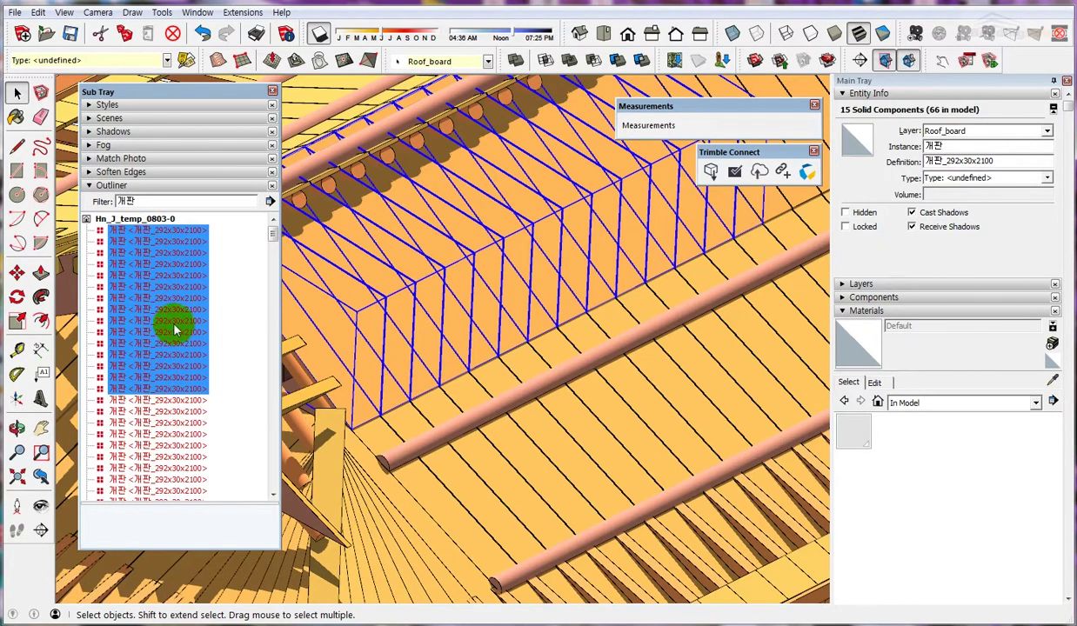
Swap Entity Info for the Layers panel and select layers Guide_Line through 5_right.
{"action": "left_click", "coordinate": [861, 94]}
{"action": "left_click", "coordinate": [863, 106]}
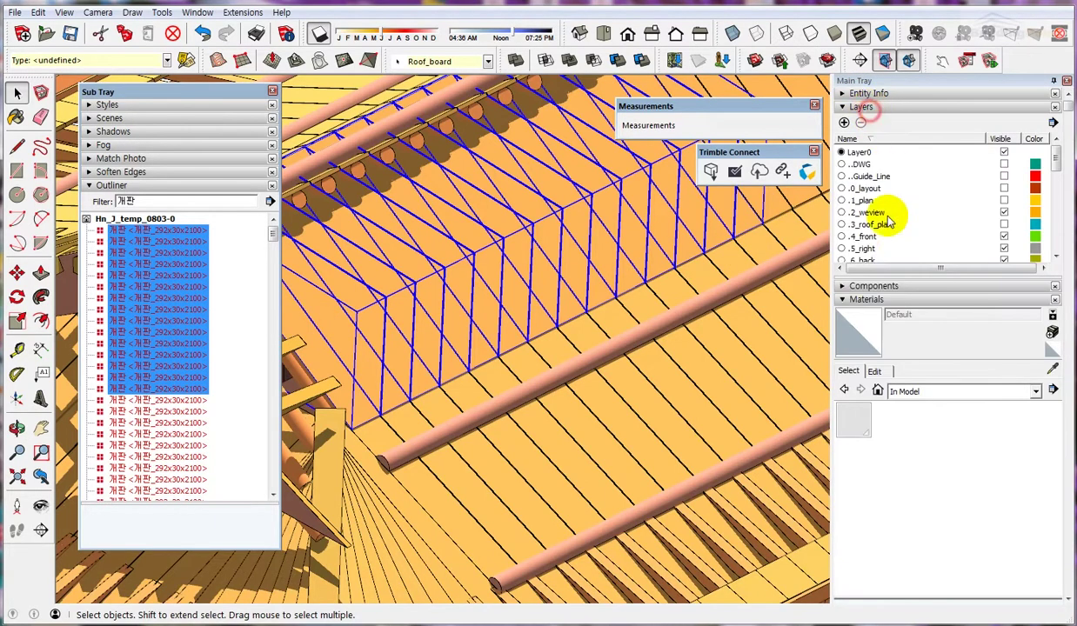
{"action": "left_click", "coordinate": [871, 176]}
{"action": "left_click", "coordinate": [870, 248], "text": "shift"}
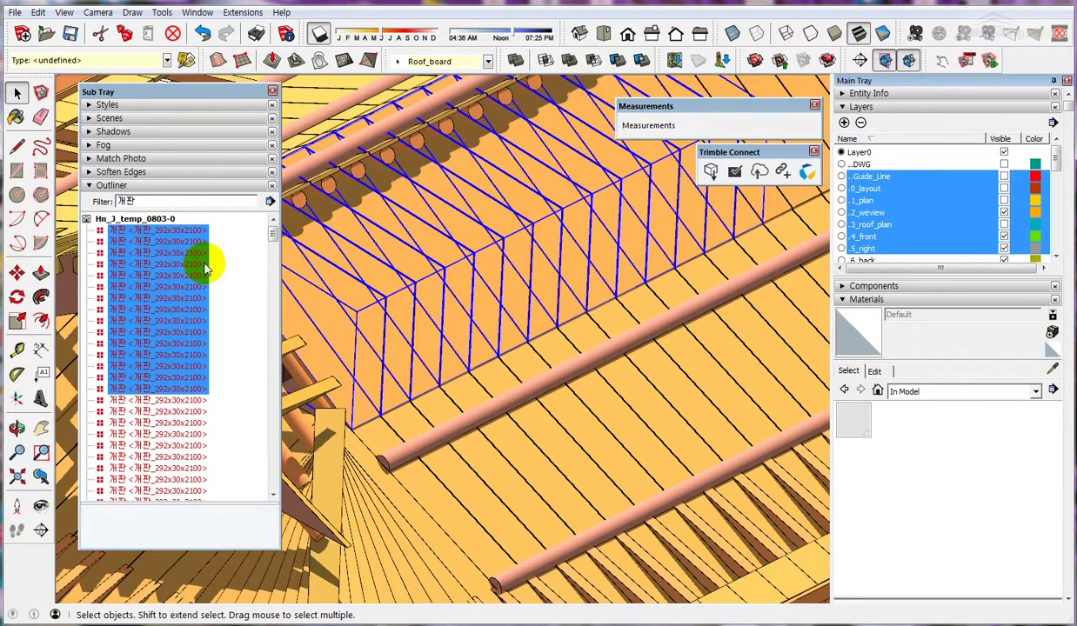
Select six separate 개판 roof boards, adding each to the selection.
{"action": "left_click", "coordinate": [145, 310]}
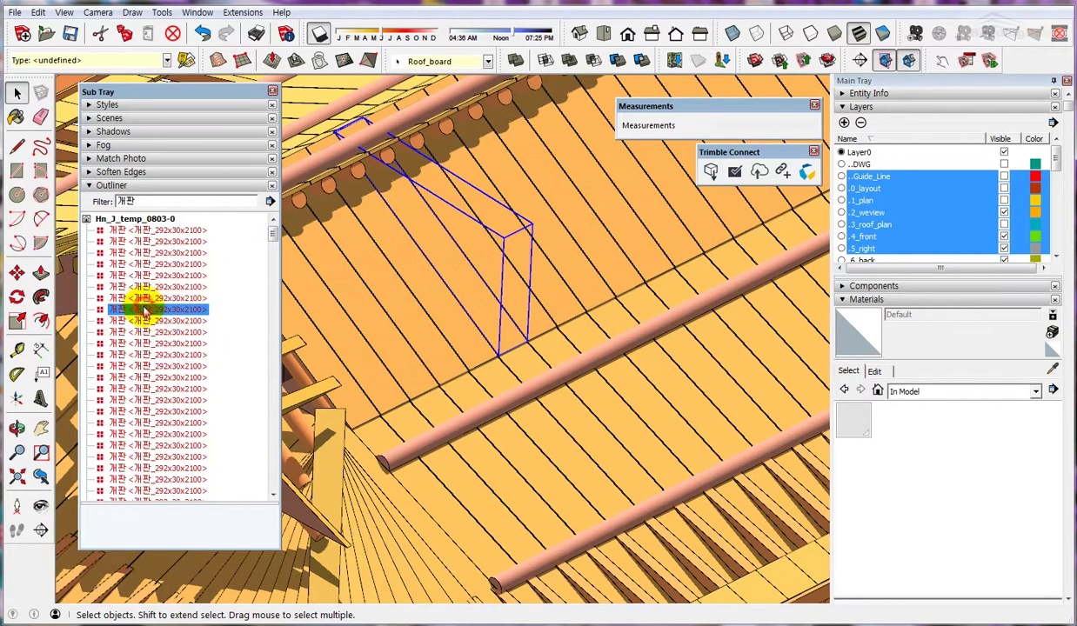
{"action": "left_click", "coordinate": [159, 354], "text": "ctrl"}
{"action": "left_click", "coordinate": [148, 433], "text": "ctrl"}
{"action": "left_click", "coordinate": [167, 331], "text": "ctrl"}
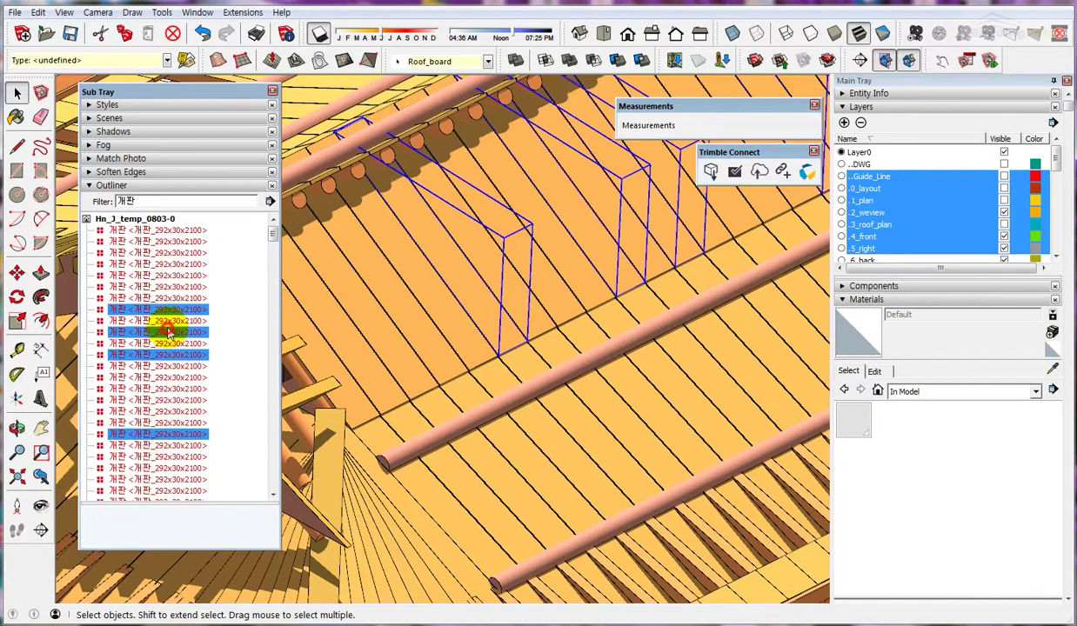
{"action": "left_click", "coordinate": [168, 287], "text": "ctrl"}
{"action": "left_click", "coordinate": [169, 264], "text": "ctrl"}
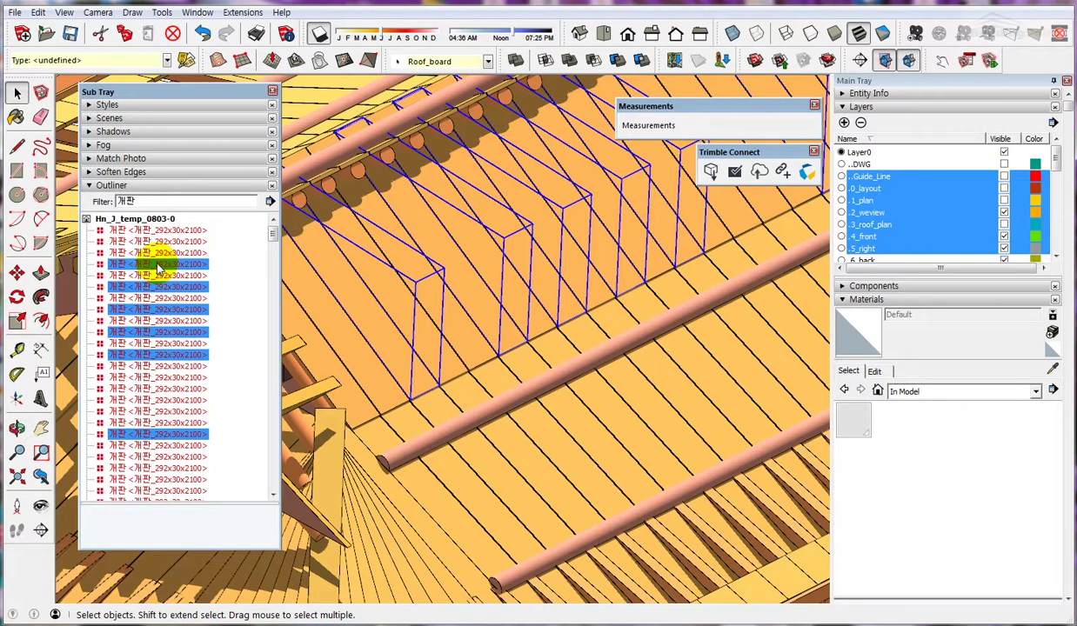
Deselect each of the six roof boards until none remains highlighted.
{"action": "left_click", "coordinate": [158, 265], "text": "ctrl"}
{"action": "left_click", "coordinate": [160, 287], "text": "ctrl"}
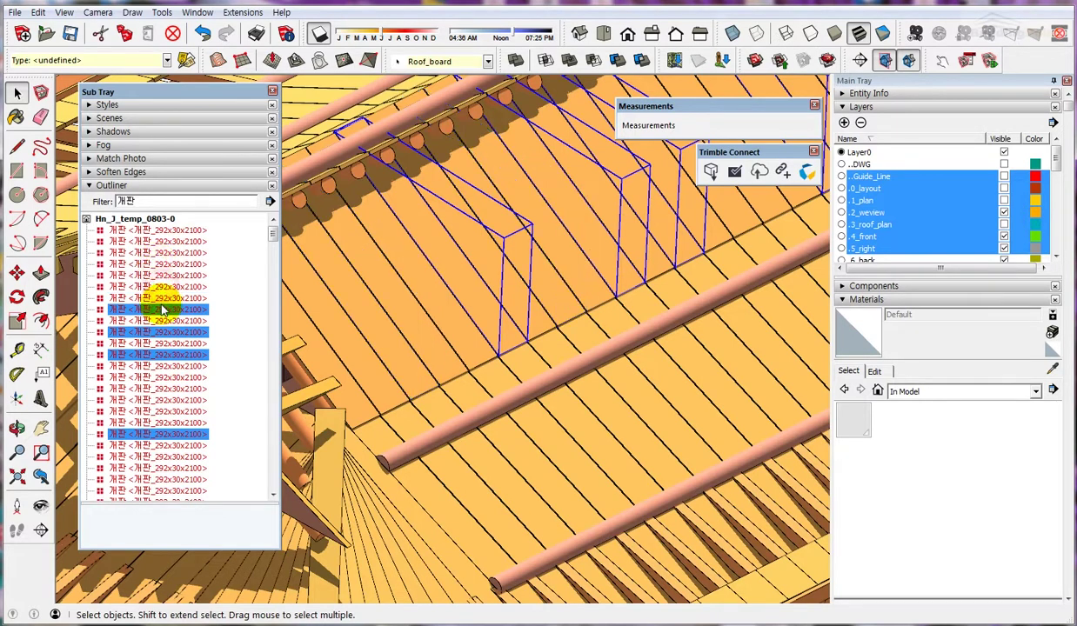
{"action": "left_click", "coordinate": [159, 309], "text": "ctrl"}
{"action": "left_click", "coordinate": [160, 332], "text": "ctrl"}
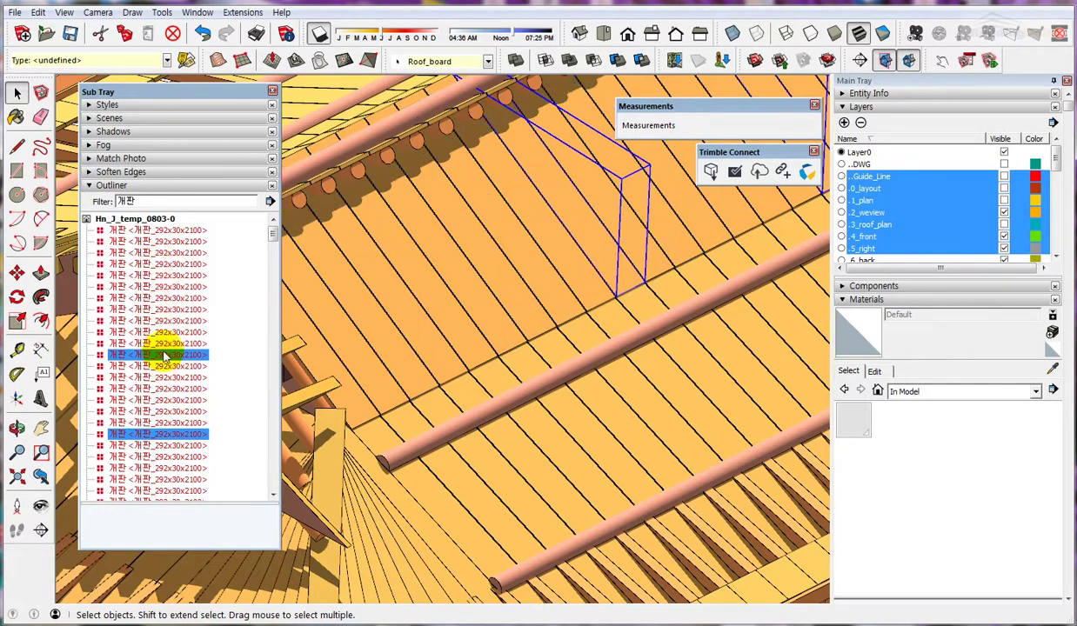
{"action": "left_click", "coordinate": [159, 355], "text": "ctrl"}
{"action": "left_click", "coordinate": [152, 432], "text": "ctrl"}
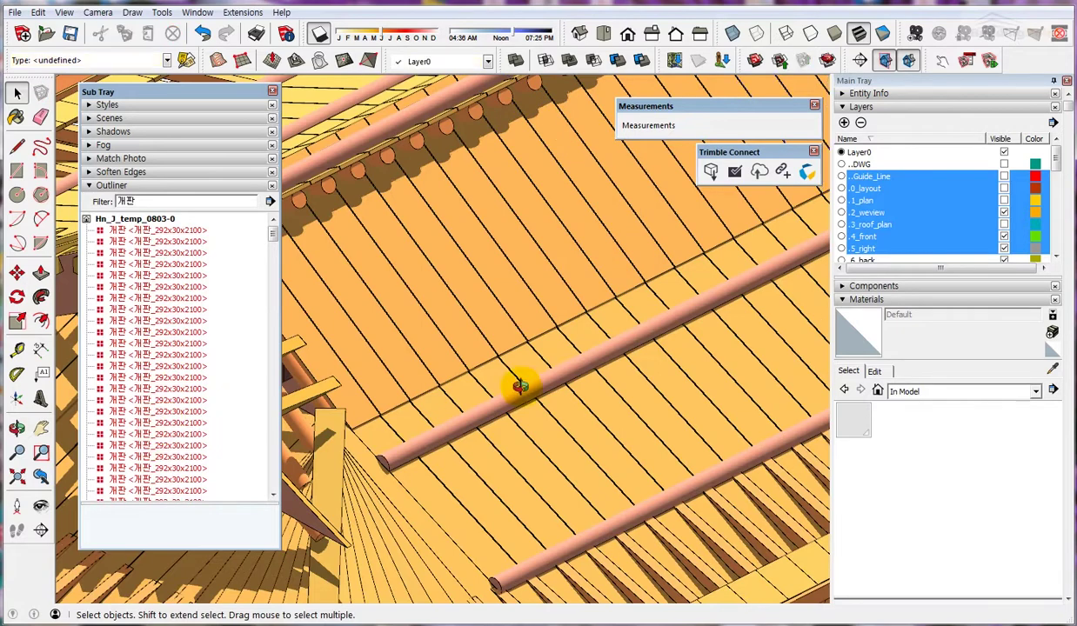